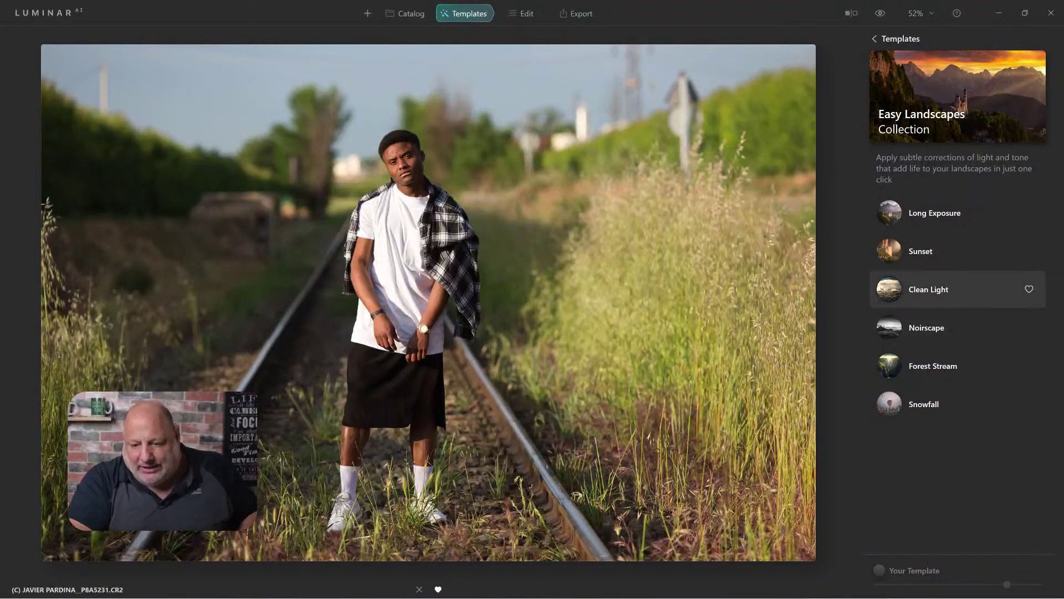
Apply the Clean Light template to the railway-track photo and switch to the Edit tools
click(928, 289)
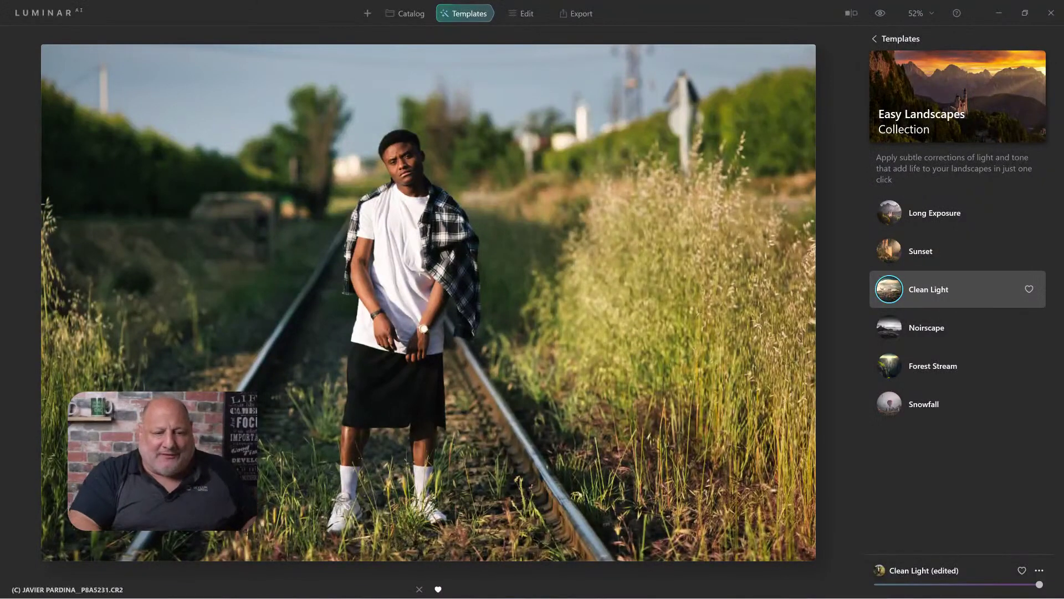
click(521, 14)
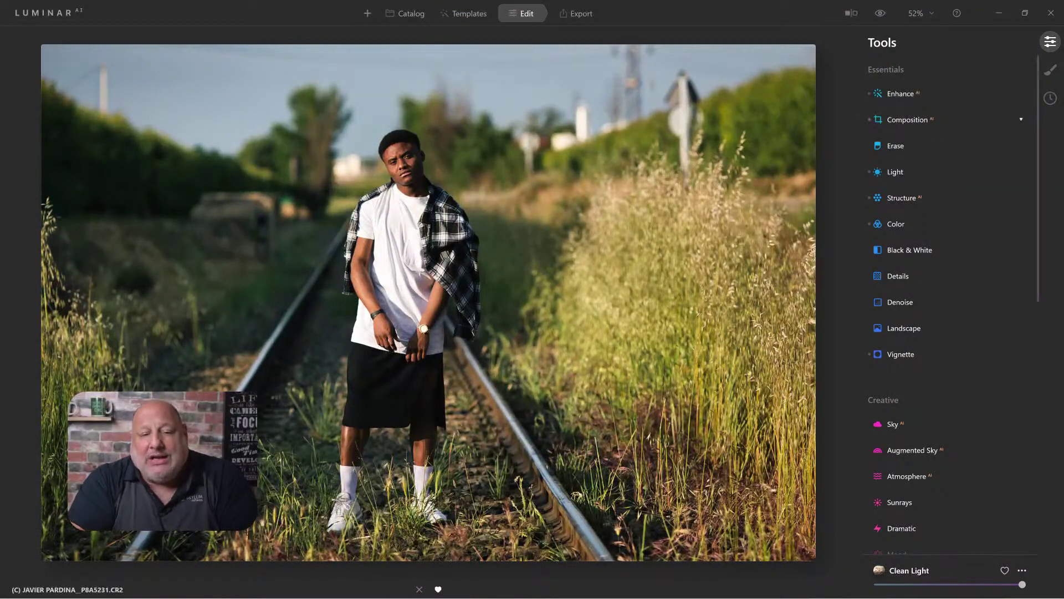
Expand Creative > Mood and choose the Wooden LUT after trying Manhattan
scroll(942, 343, down, 3)
scroll(942, 344, down, 5)
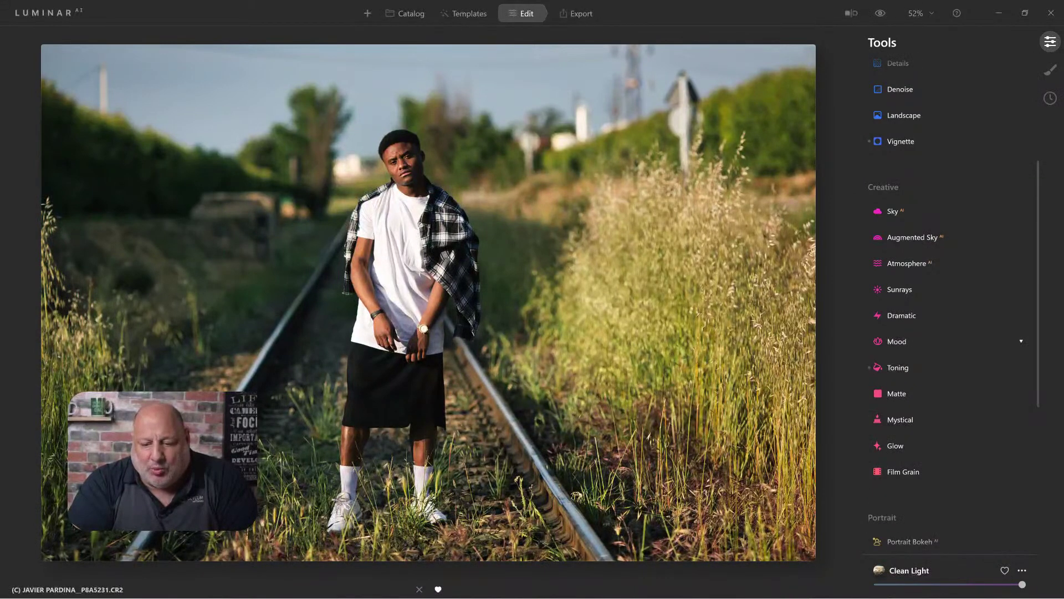
click(942, 341)
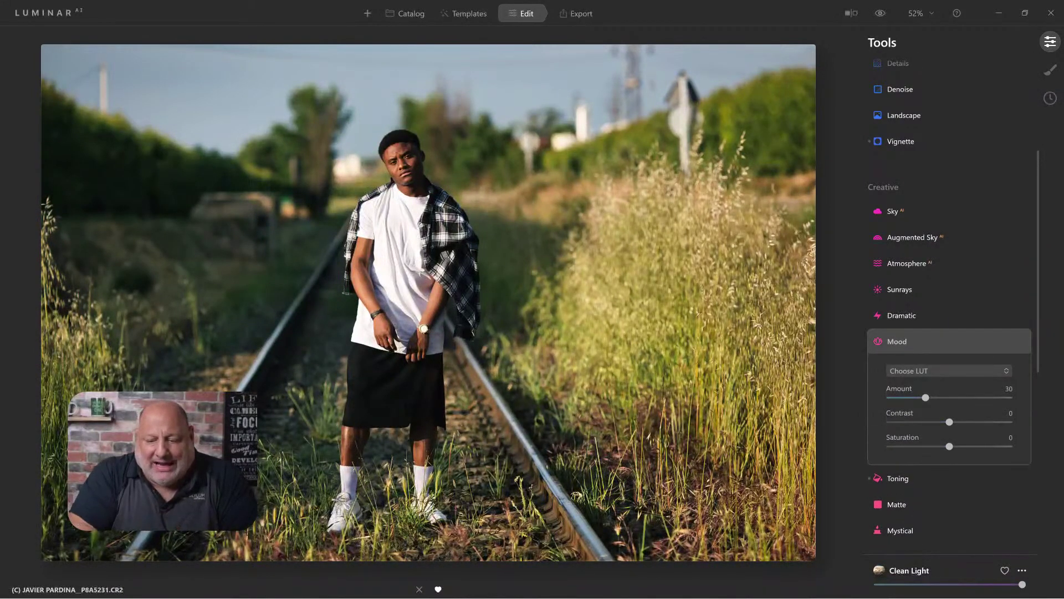
click(942, 370)
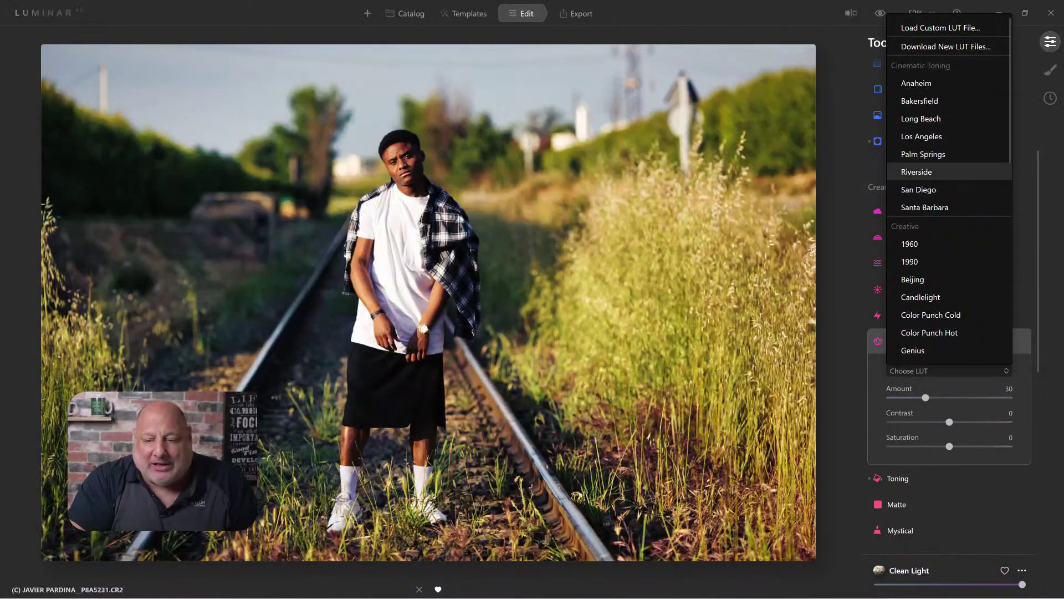
scroll(931, 223, down, 4)
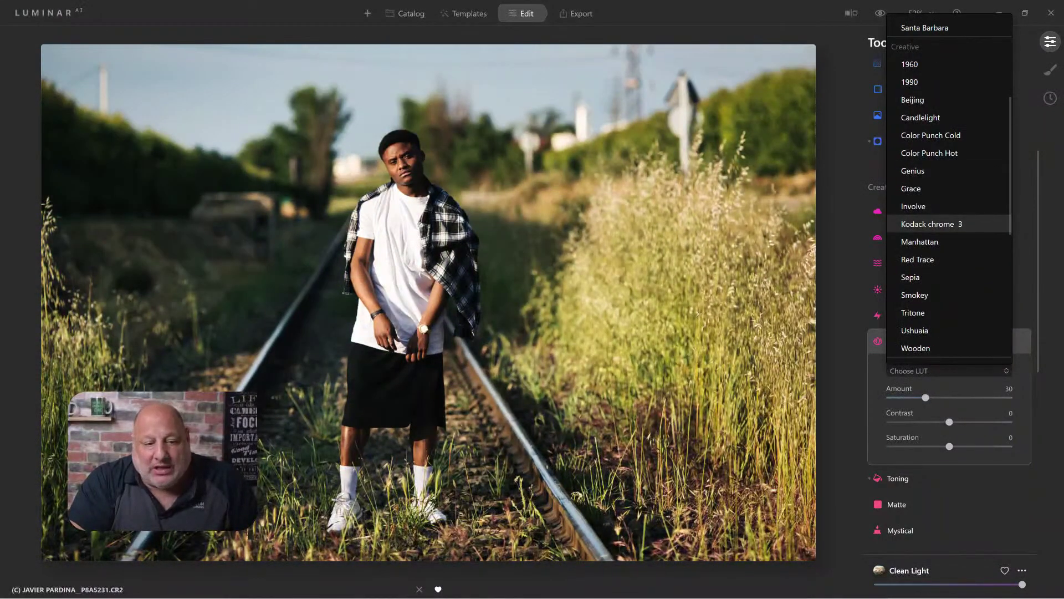
click(920, 241)
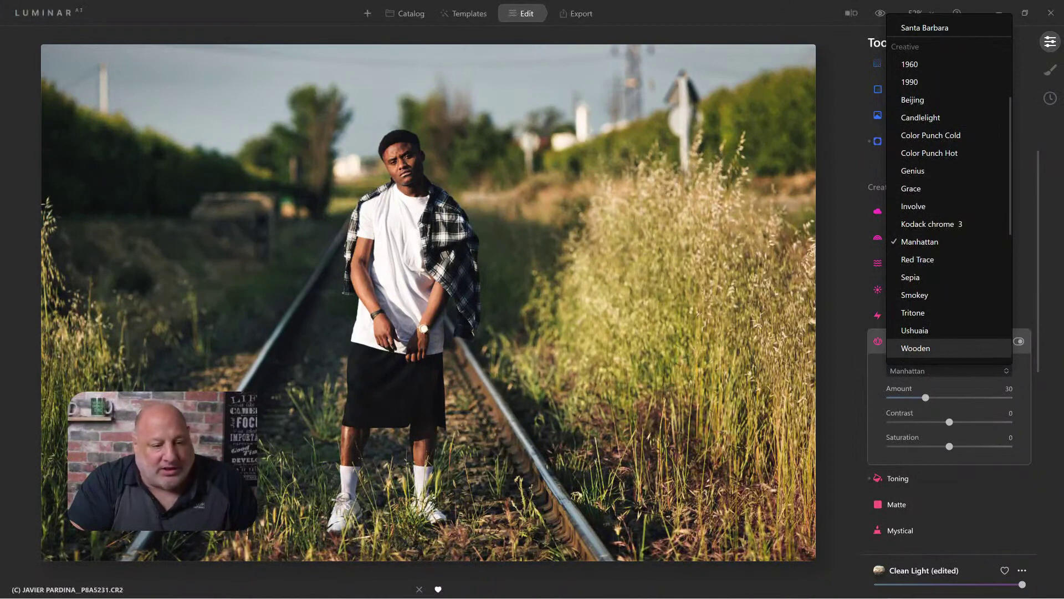
click(916, 347)
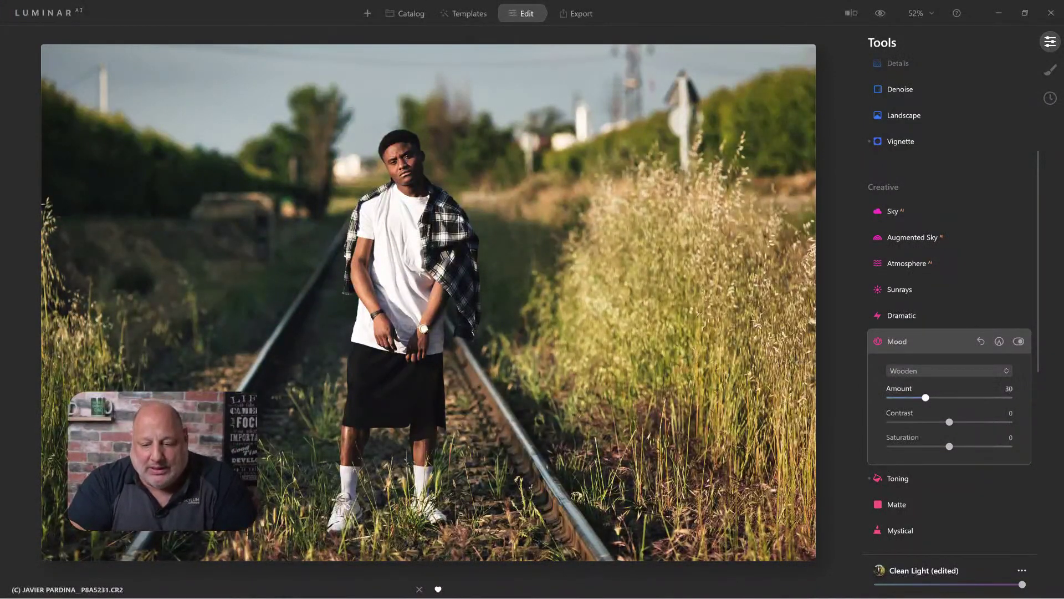
Set the Mood Amount to 50 and toggle the effect off to compare
drag(925, 397, 963, 397)
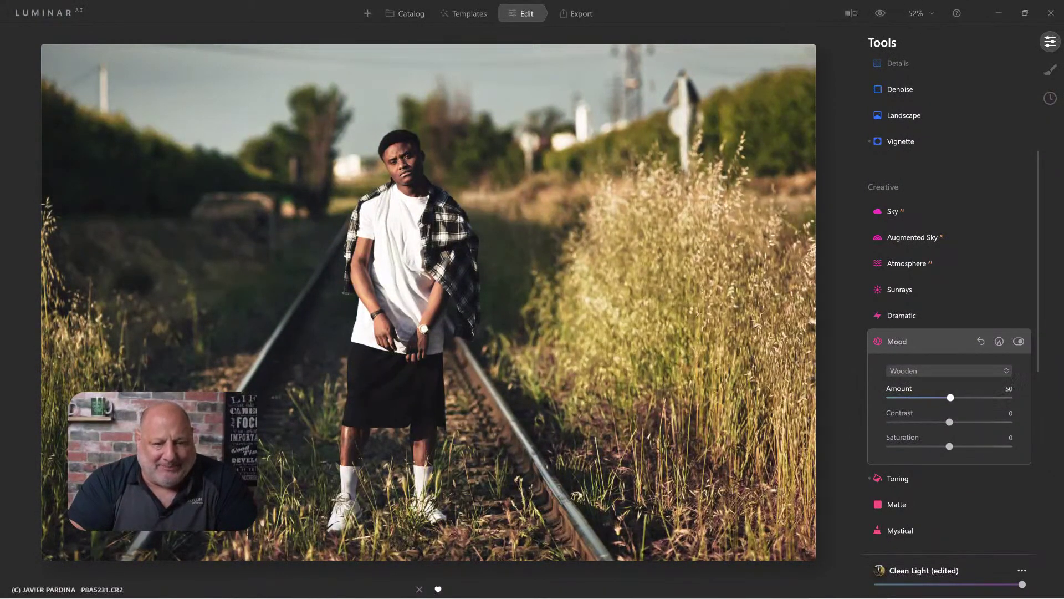
double_click(963, 398)
click(1019, 341)
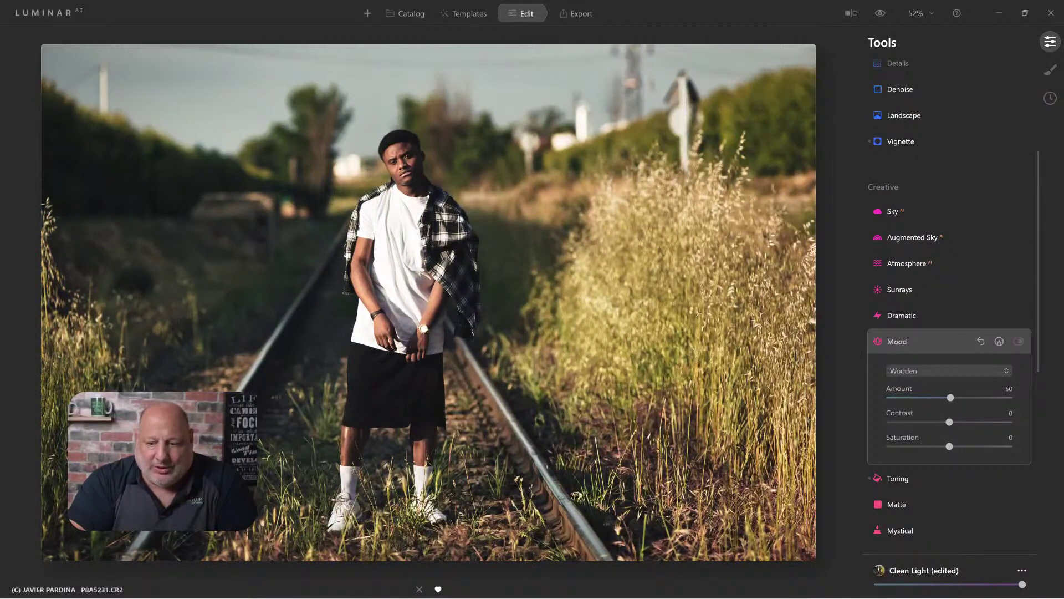
Turn the Wooden Mood grading back on for the photo
click(1018, 341)
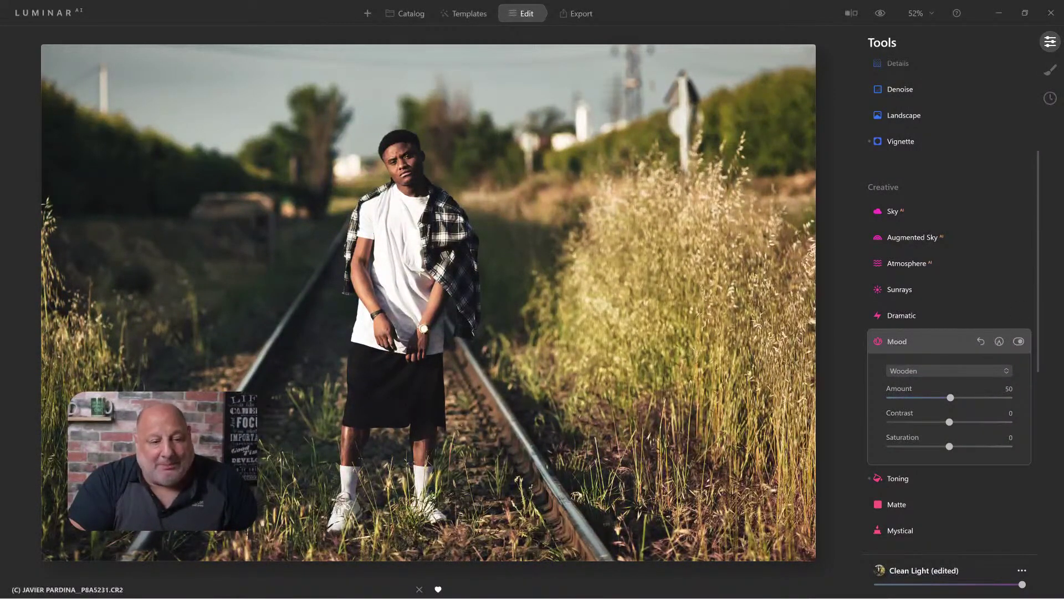
Collapse Mood, show the photo's histogram and turn on clipping warnings with J
click(909, 341)
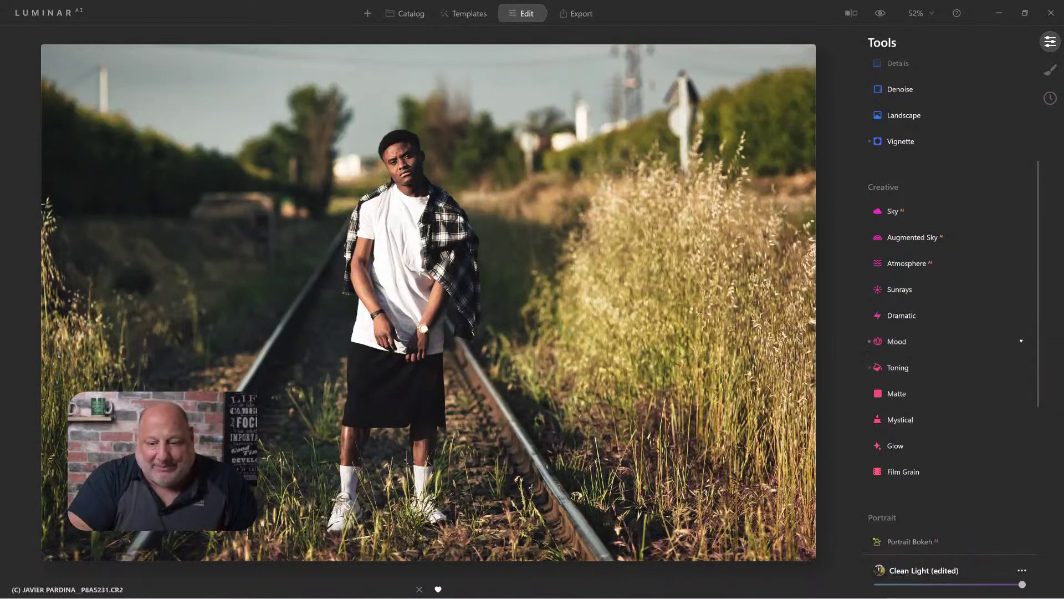
scroll(942, 299, up, 4)
key(ctrl+equal)
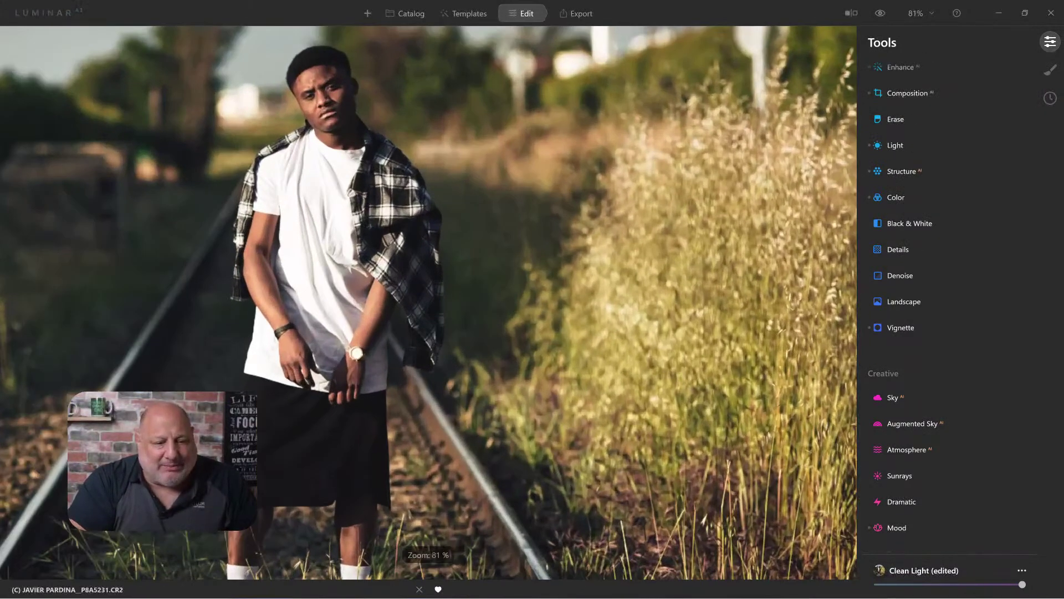
key(ctrl+minus)
scroll(594, 210, down, 1)
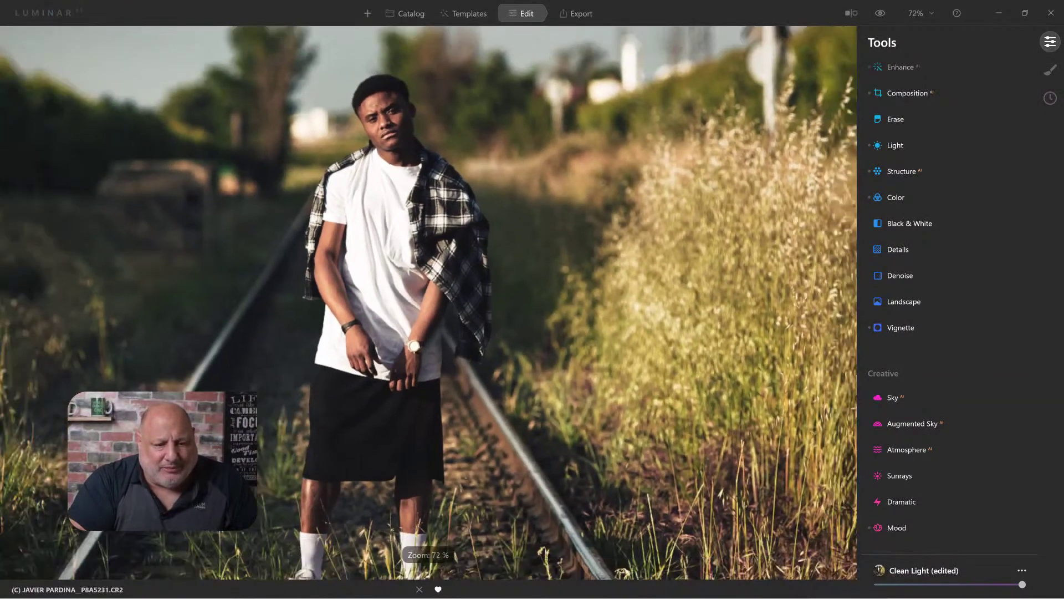
right_click(594, 210)
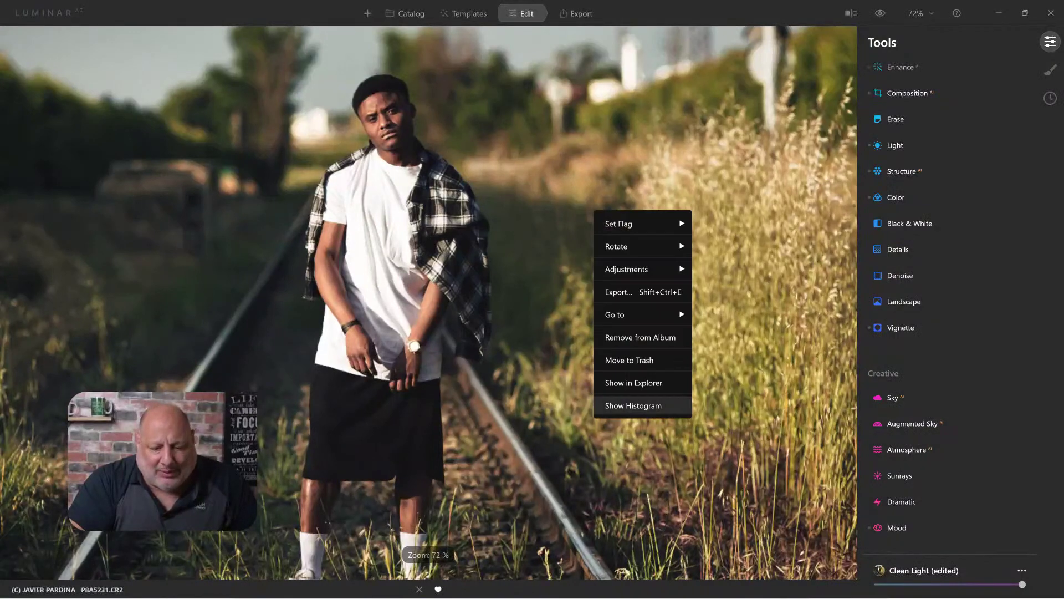
click(632, 405)
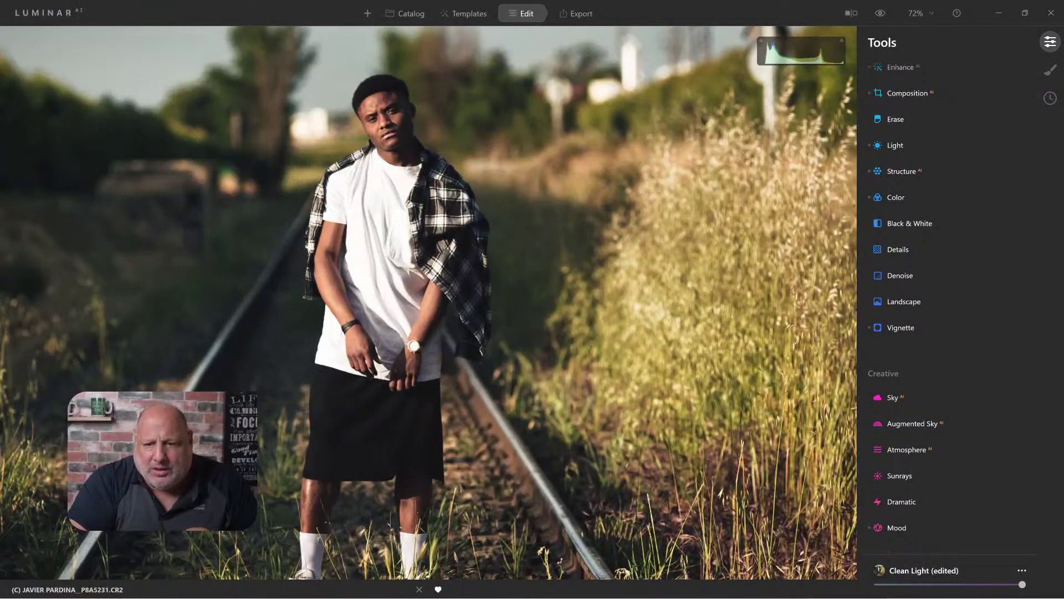
key(j)
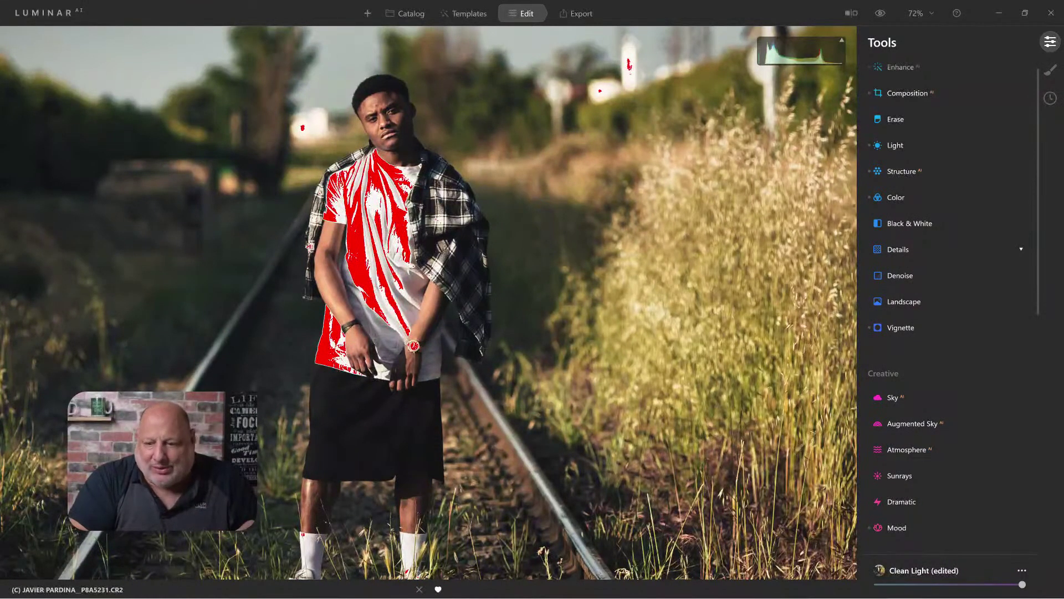
In the Light tool, set Highlights to -40 and Exposure to -0.35
scroll(953, 249, up, 1)
click(895, 171)
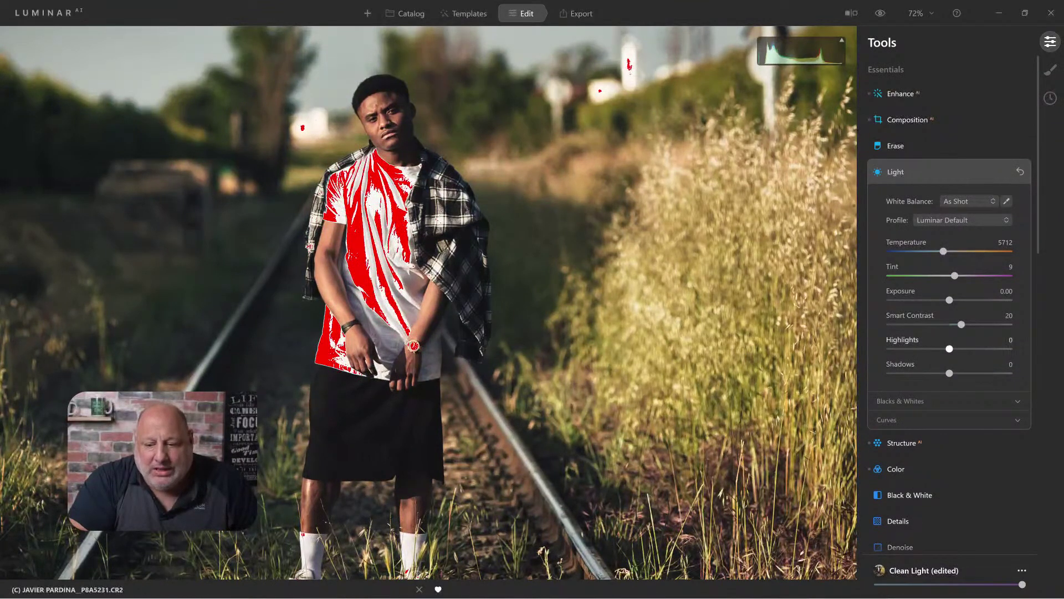
drag(950, 348, 913, 349)
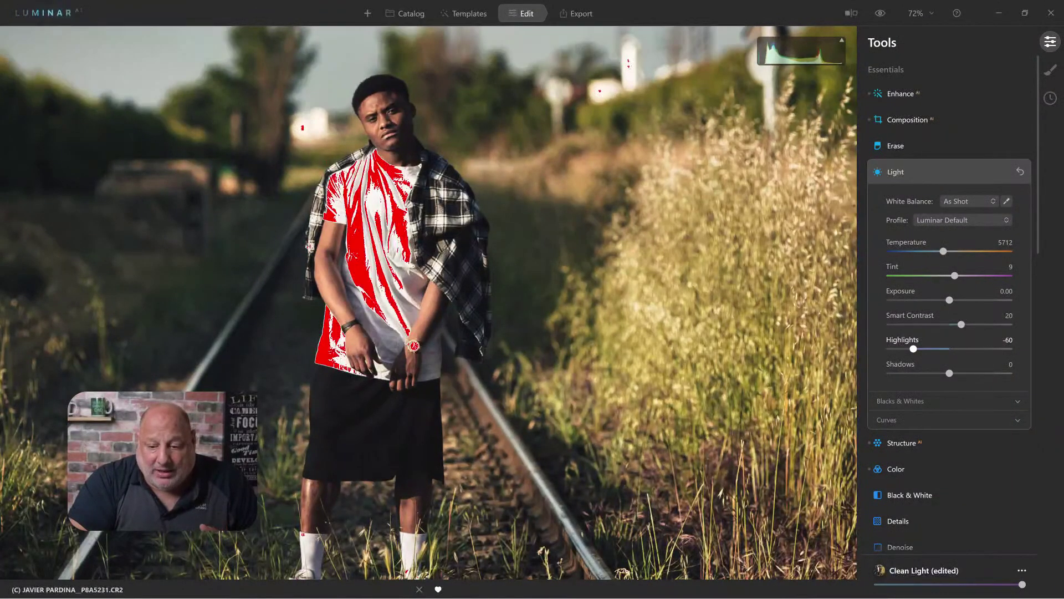
drag(913, 349, 925, 348)
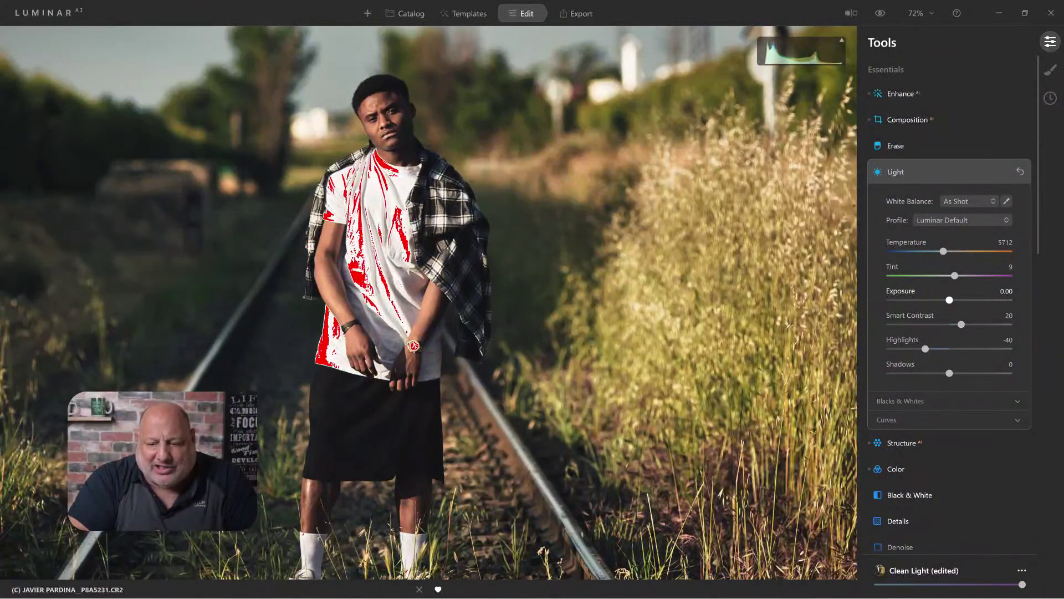
drag(949, 299, 945, 300)
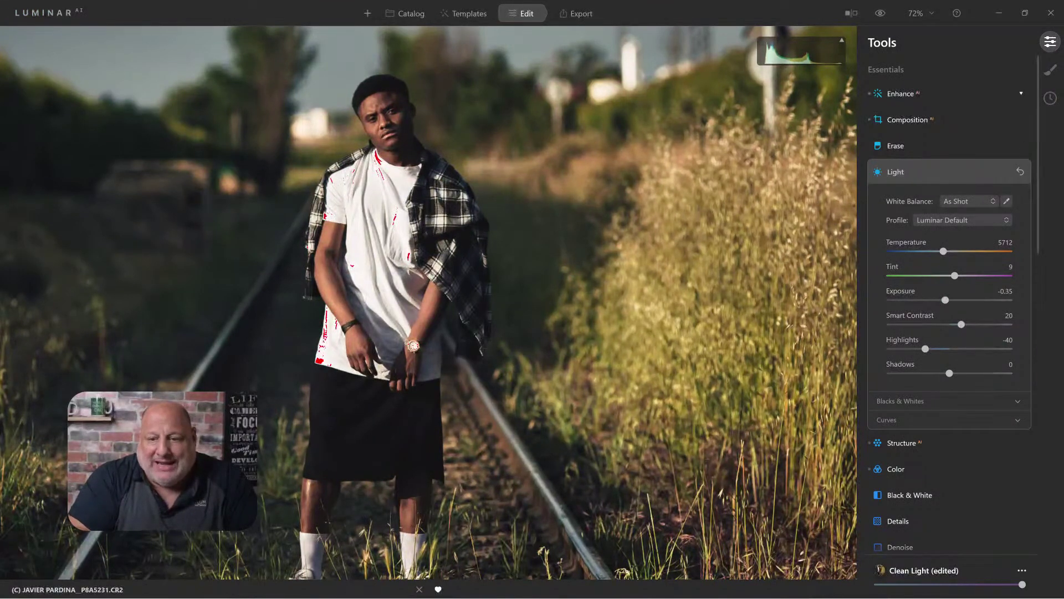
Raise Enhance AI's Accent to 83 and fit the photo to the window
click(900, 93)
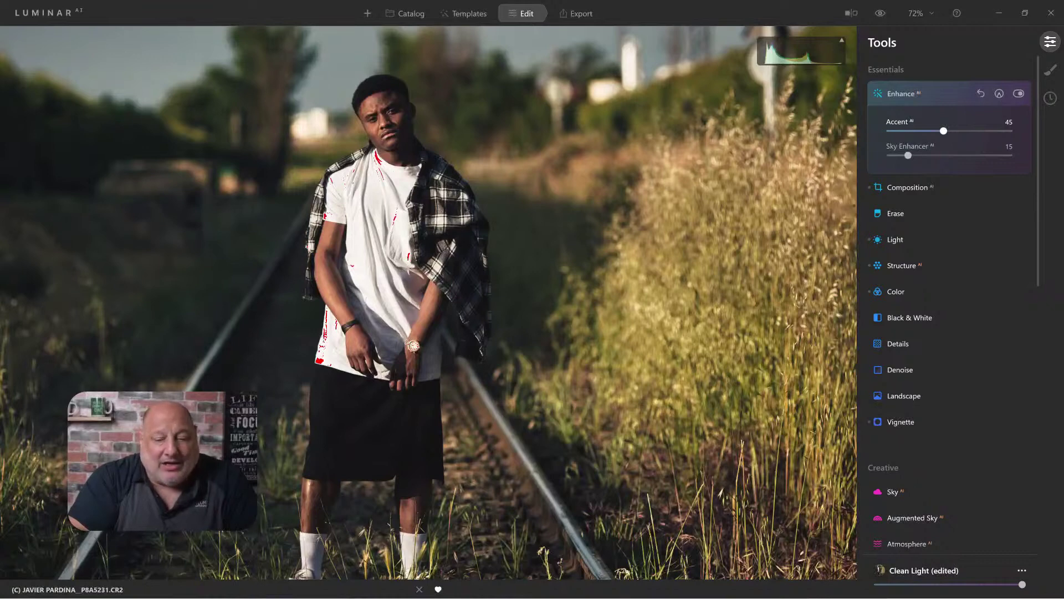
drag(943, 131, 989, 130)
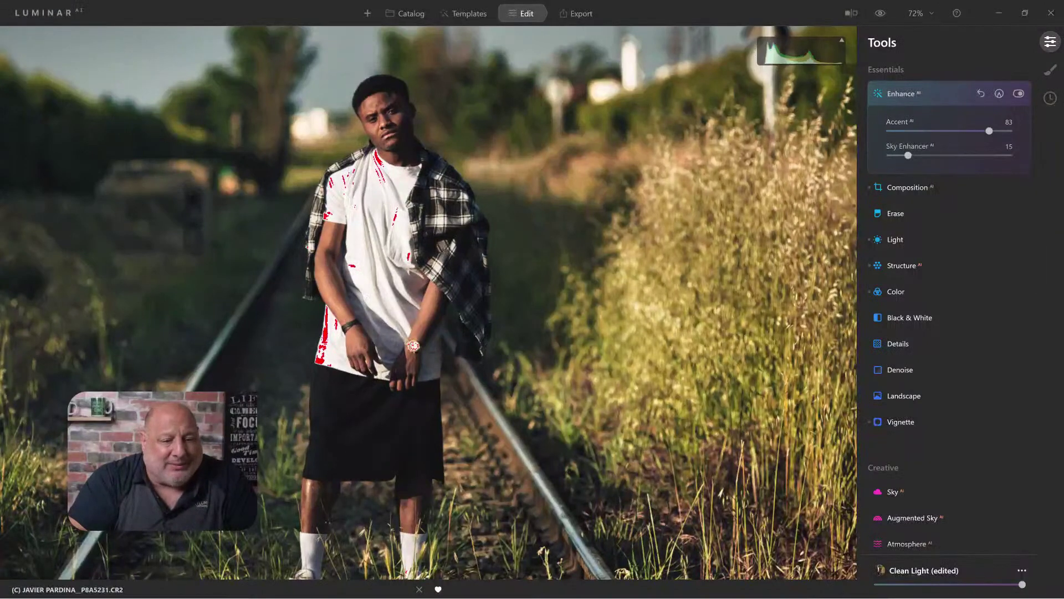
key(ctrl+0)
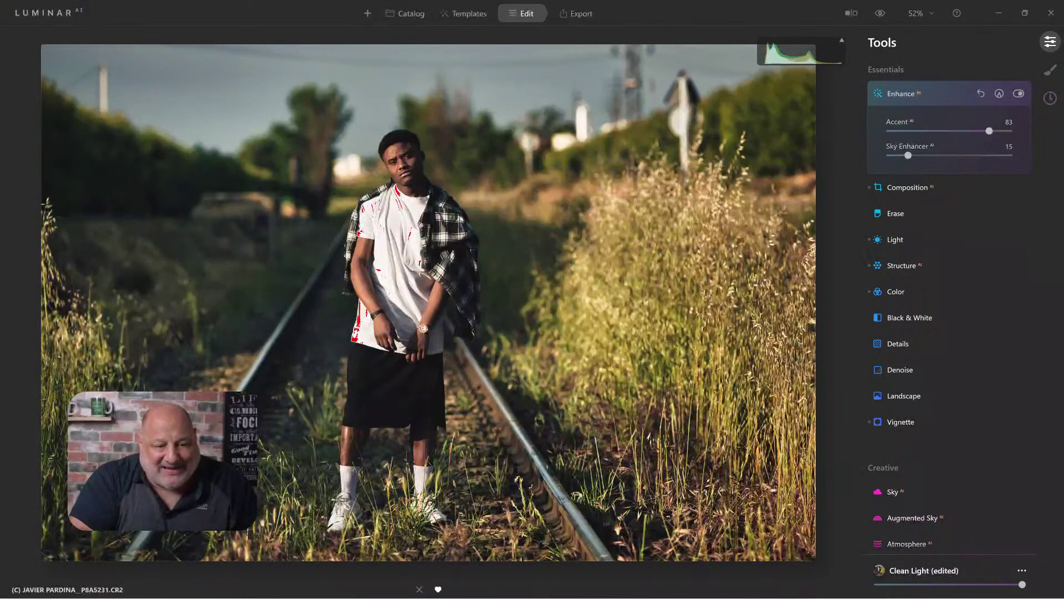
scroll(947, 368, down, 1)
scroll(947, 332, down, 7)
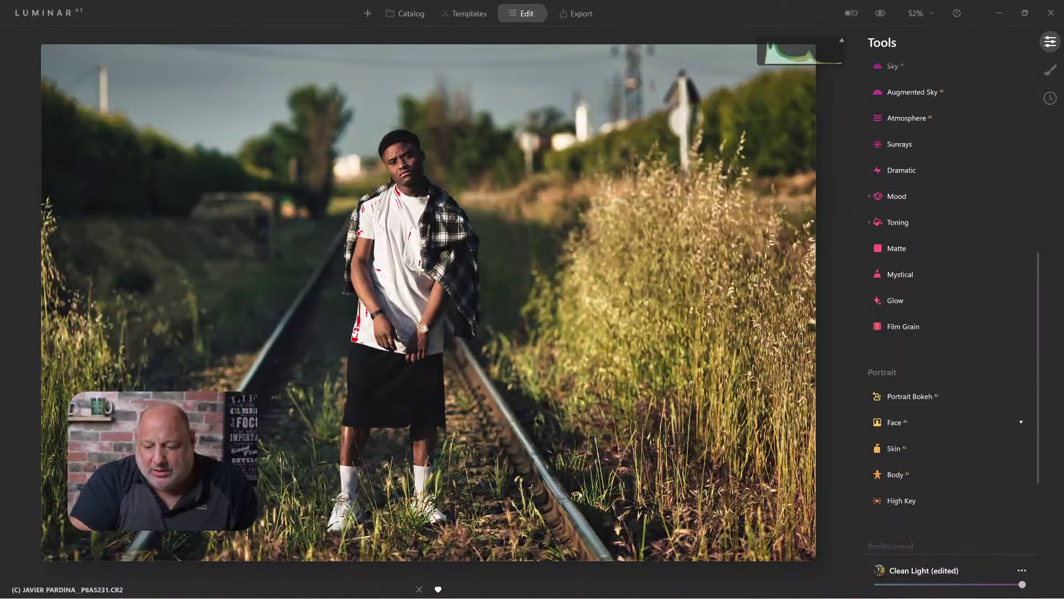
click(942, 422)
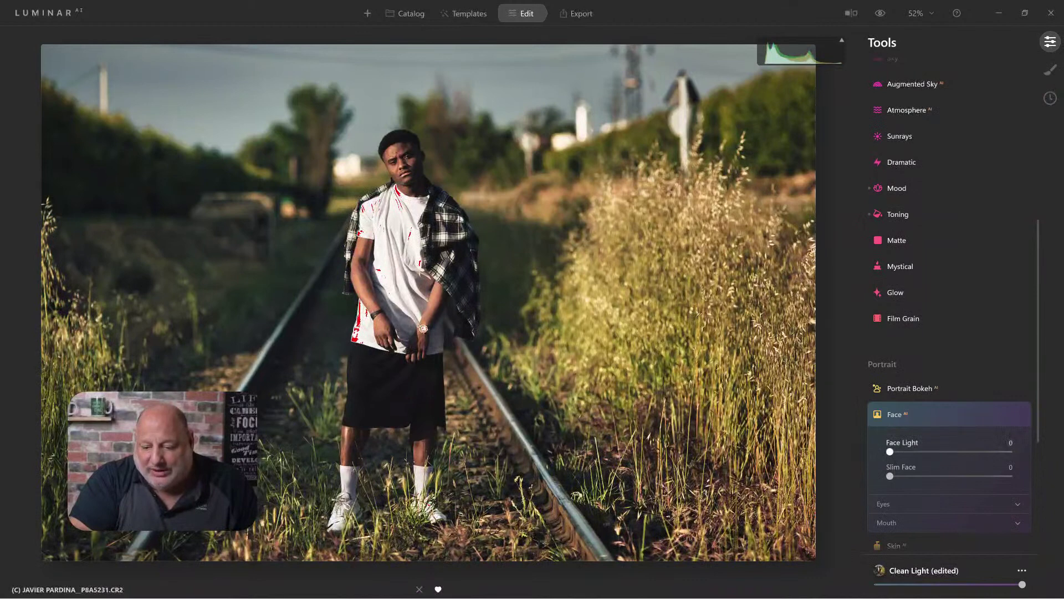
drag(889, 452, 934, 452)
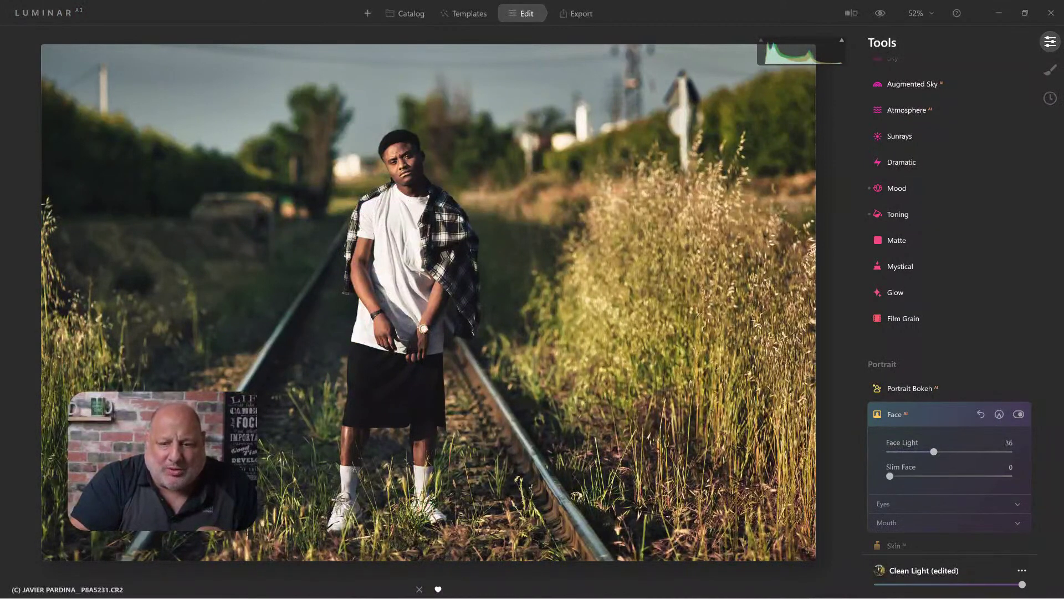
right_click(668, 205)
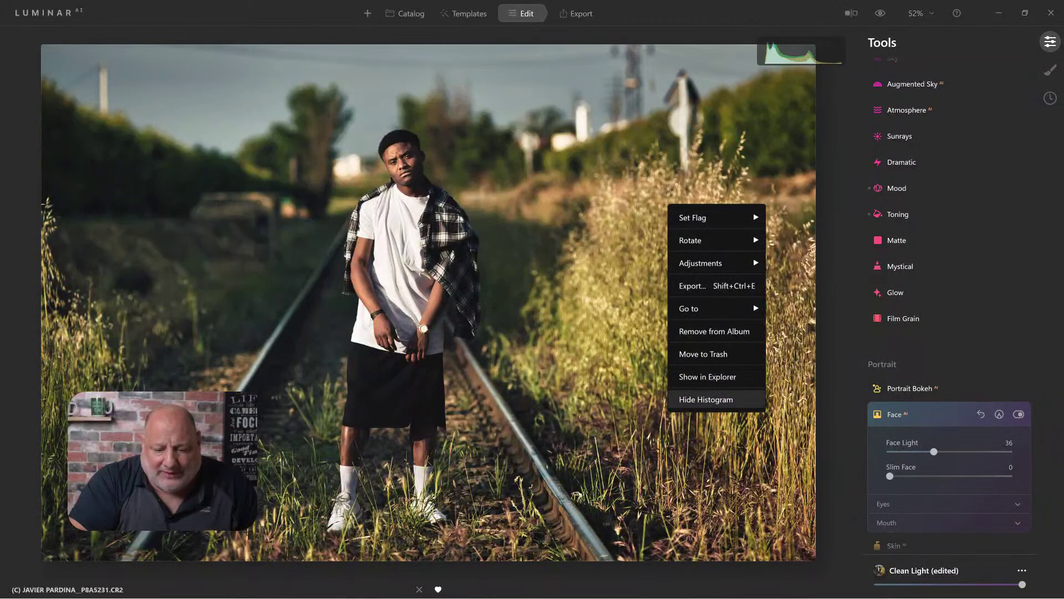
click(706, 399)
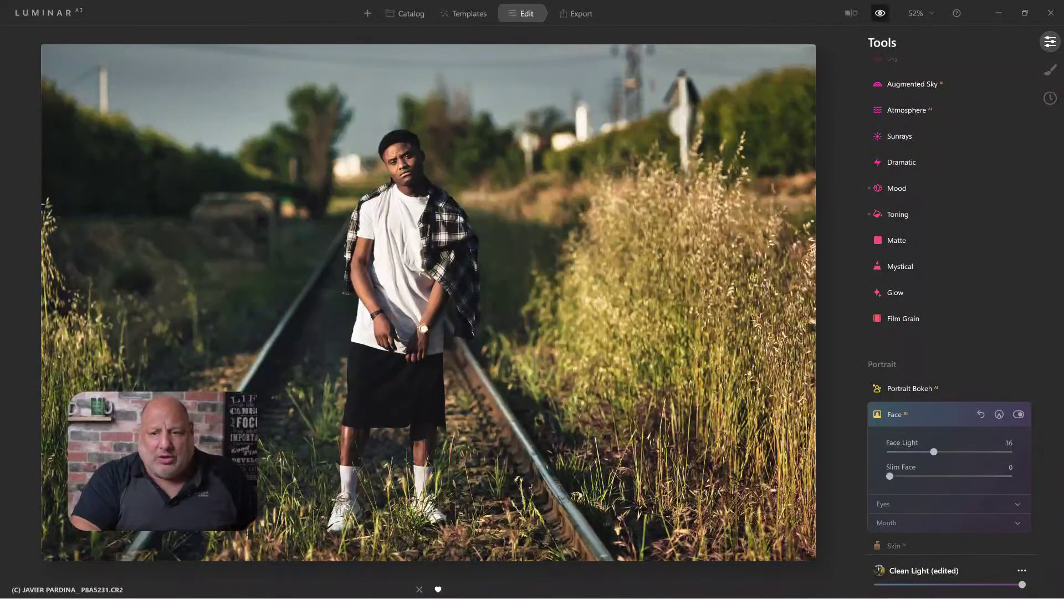
click(880, 13)
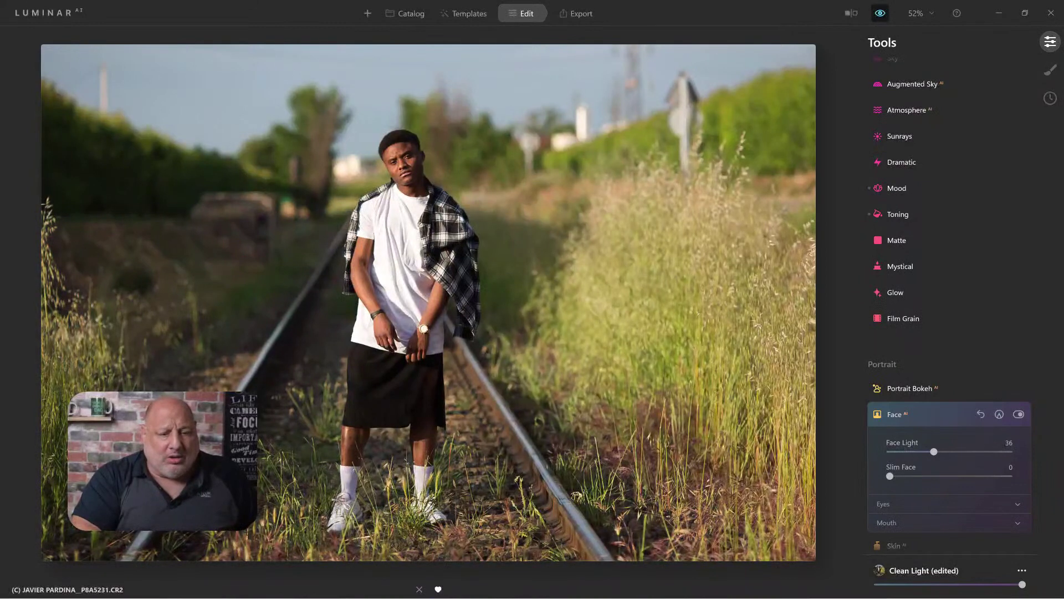
click(880, 13)
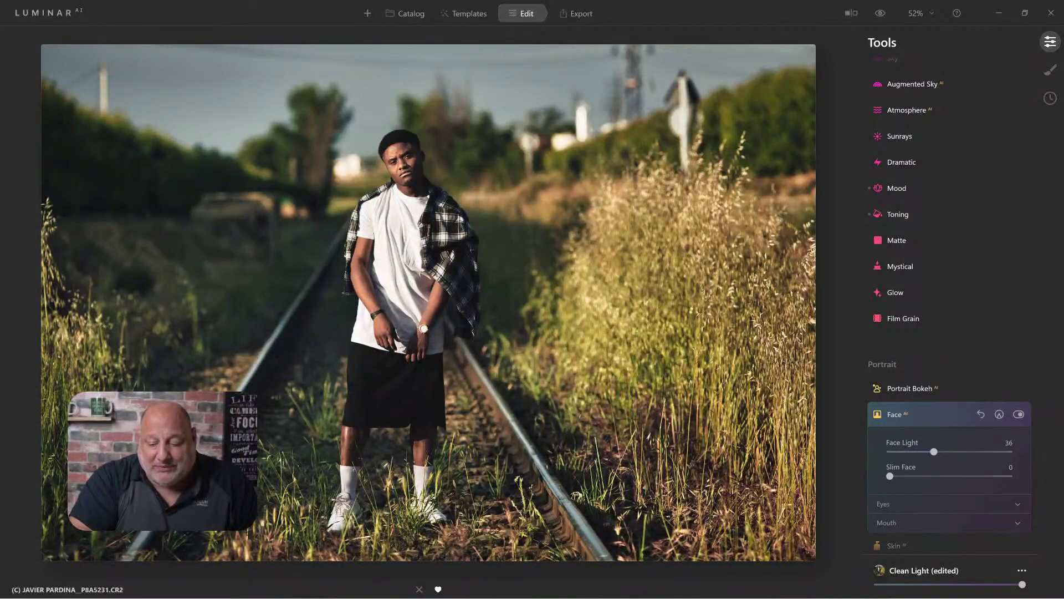
Save the edits as a new template and rename it 'Outdoor mood' in My Templates
click(1021, 571)
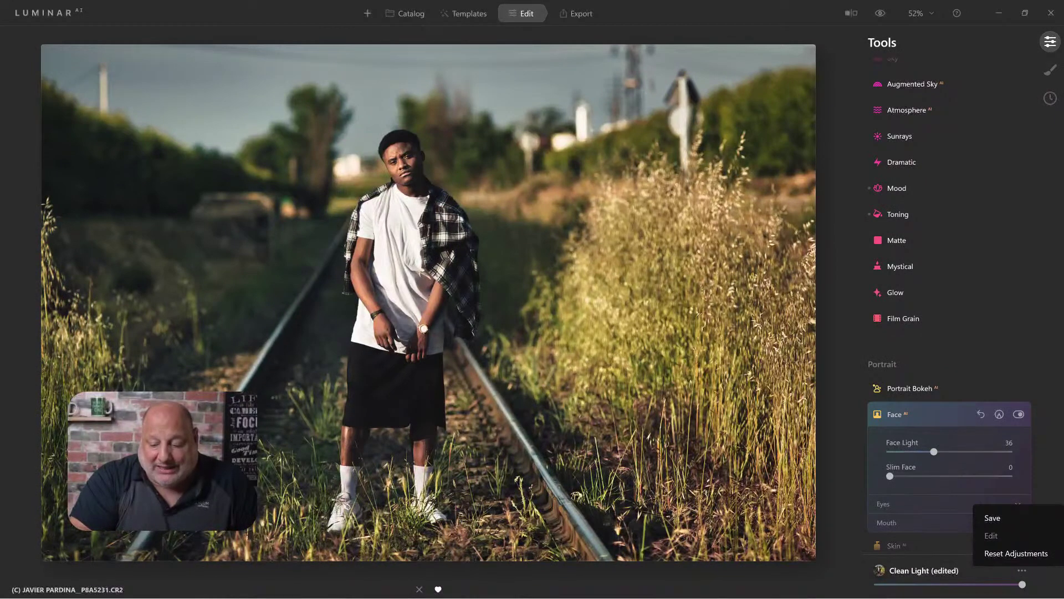
click(992, 517)
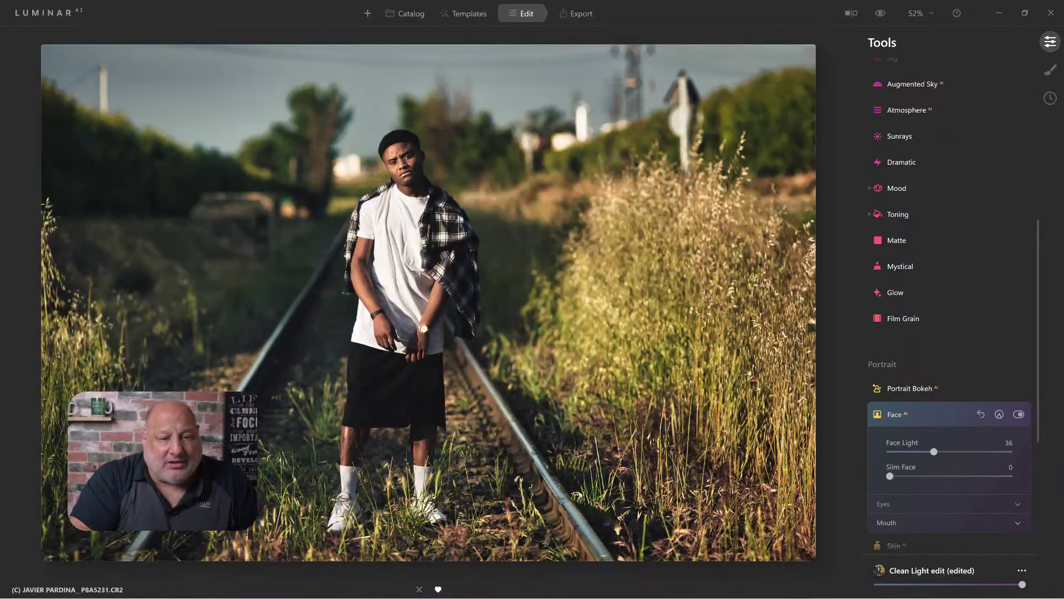
click(464, 13)
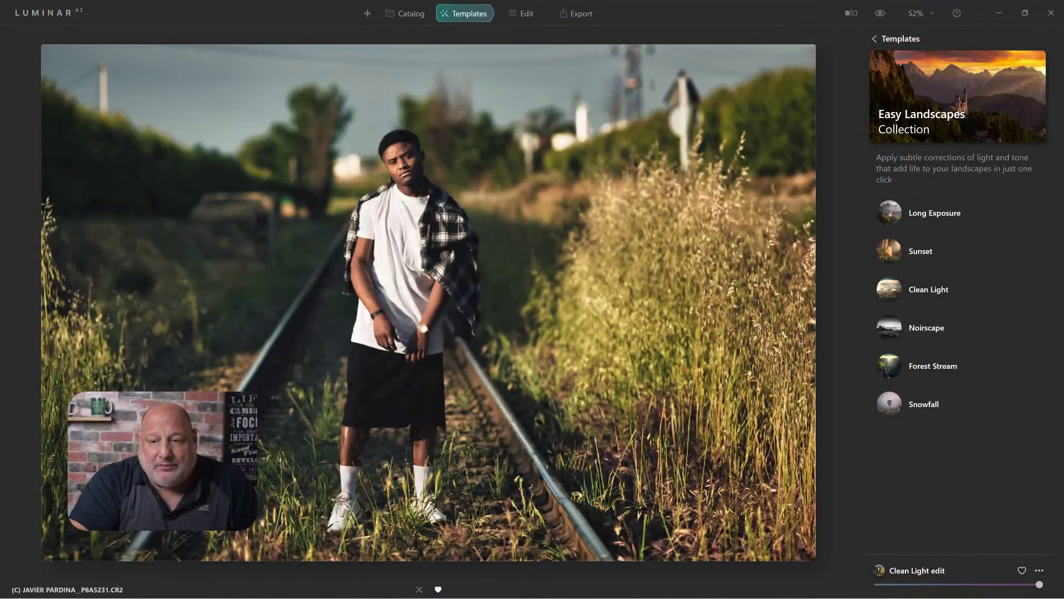
click(893, 39)
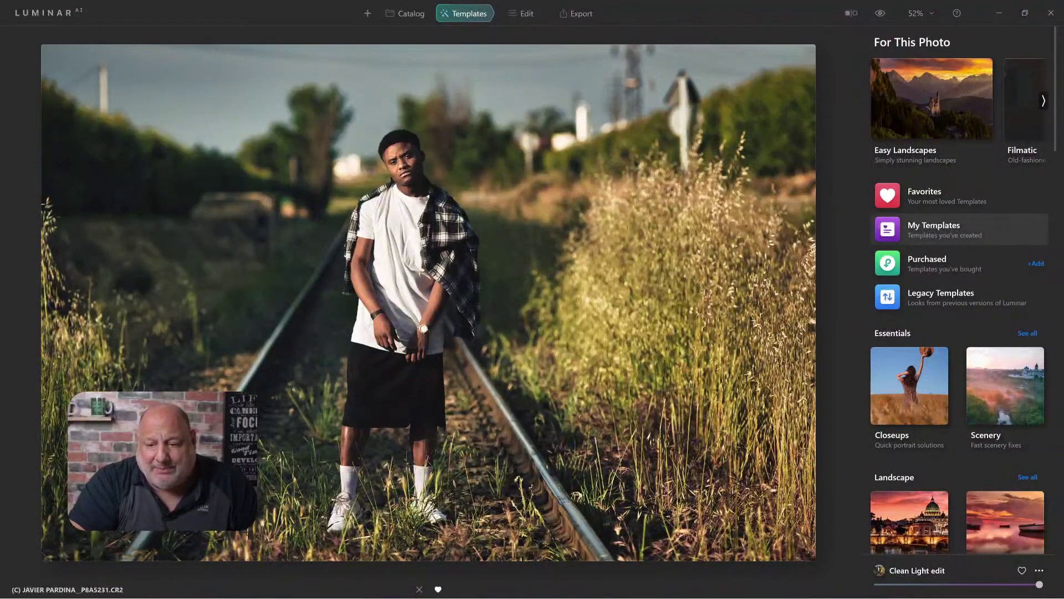
click(943, 229)
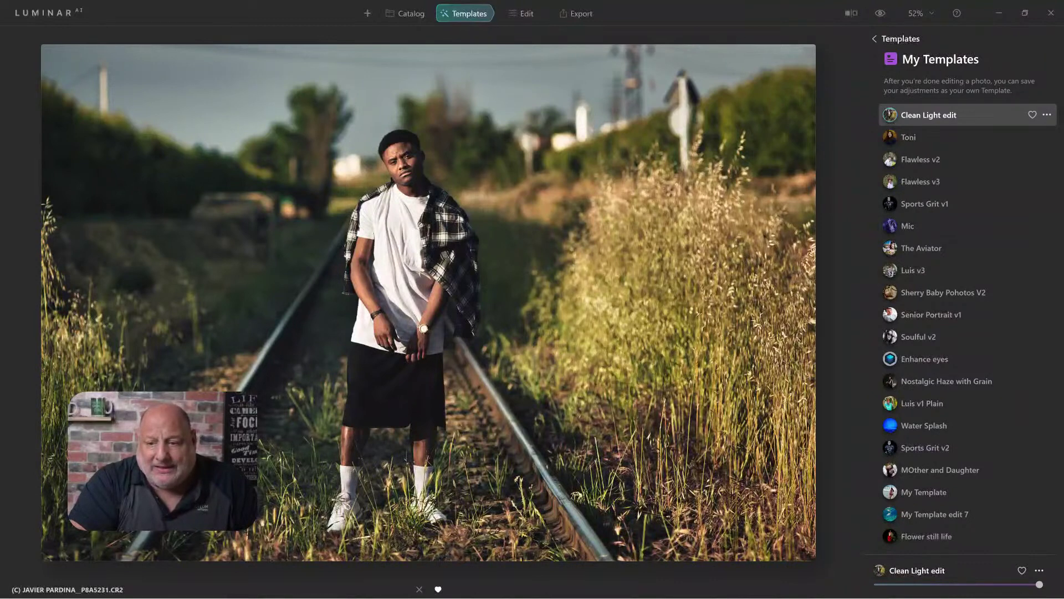
click(1047, 115)
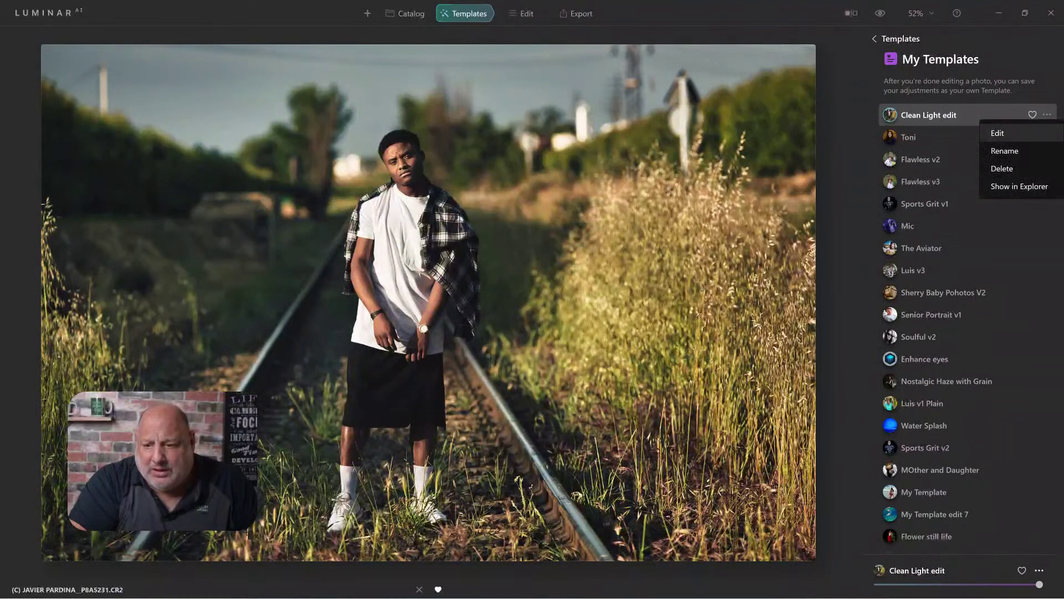
click(1004, 151)
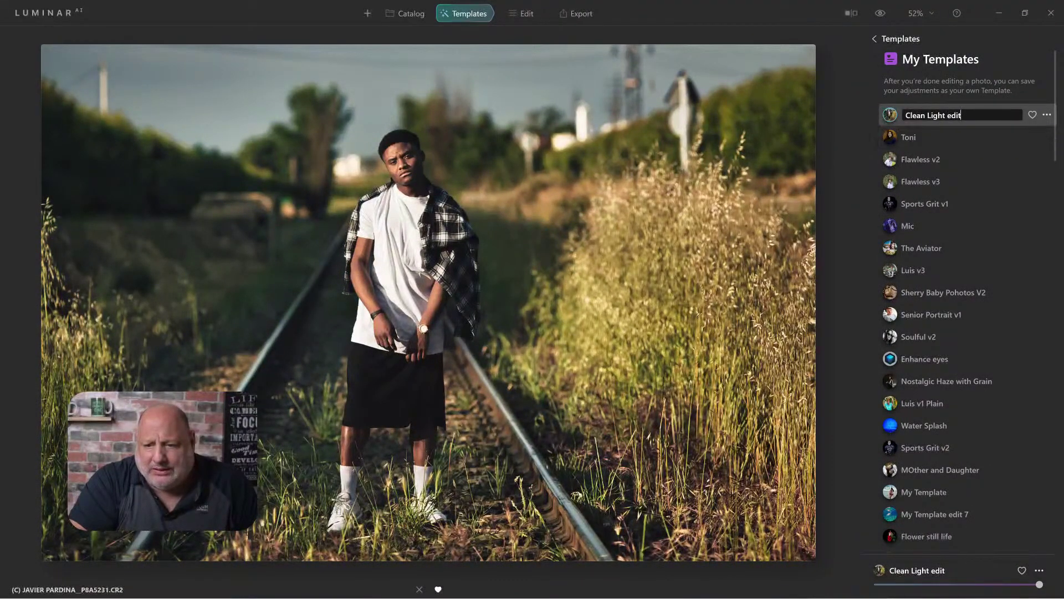
key(ctrl+shift+Left)
key(ctrl+shift+Left)
key(ctrl+shift+Left)
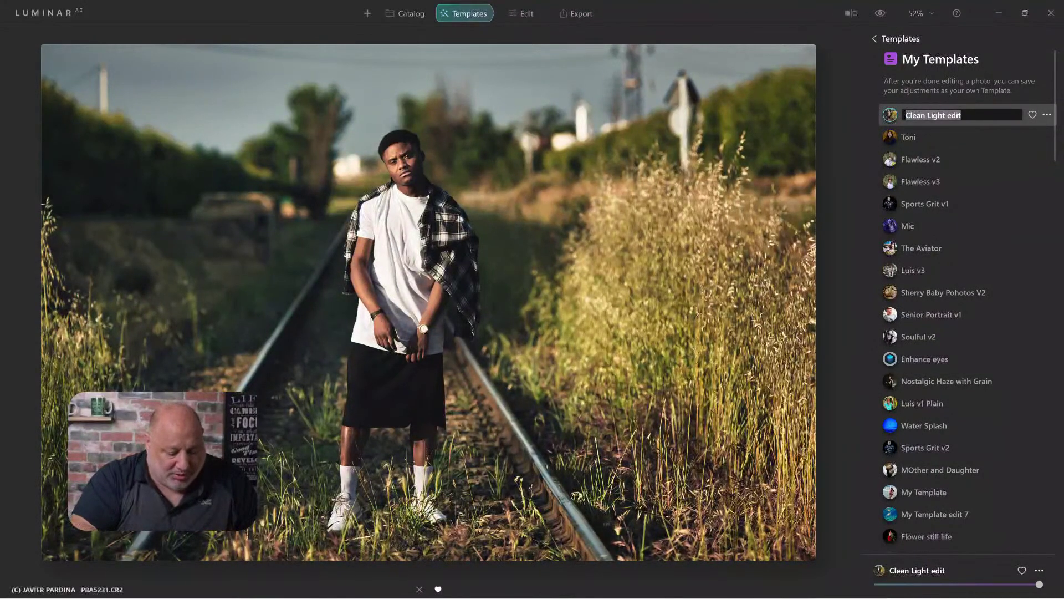
text(Outdoor )
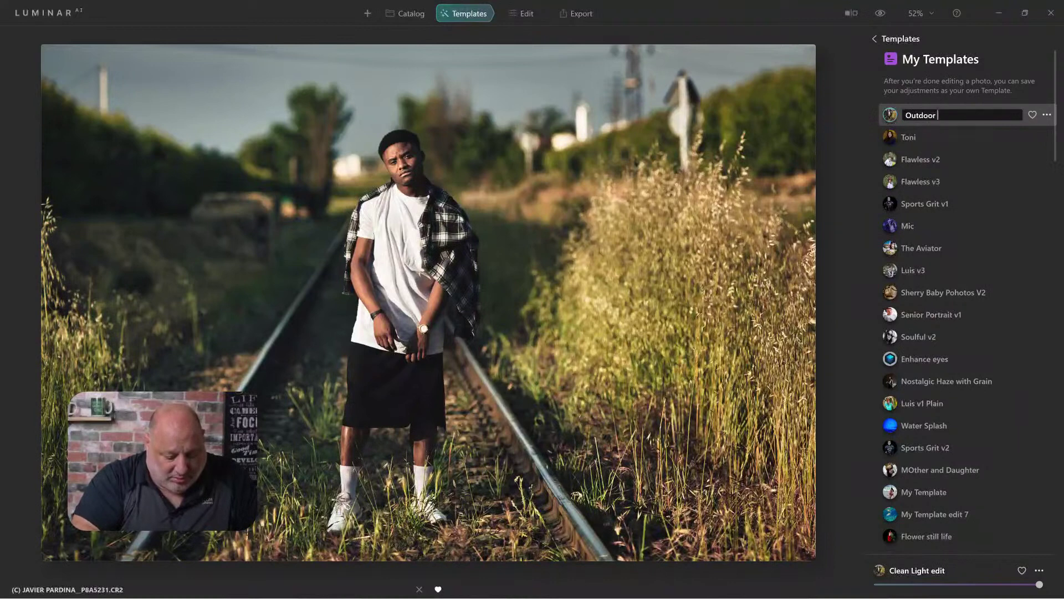
text(mood)
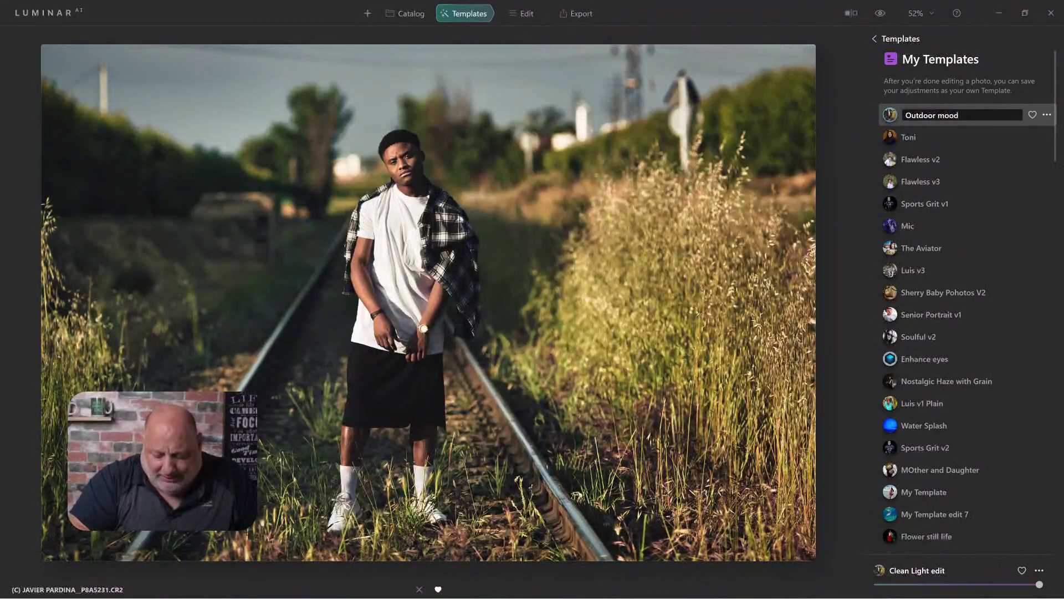
Confirm the 'Outdoor mood' name and open that template's options menu
key(Return)
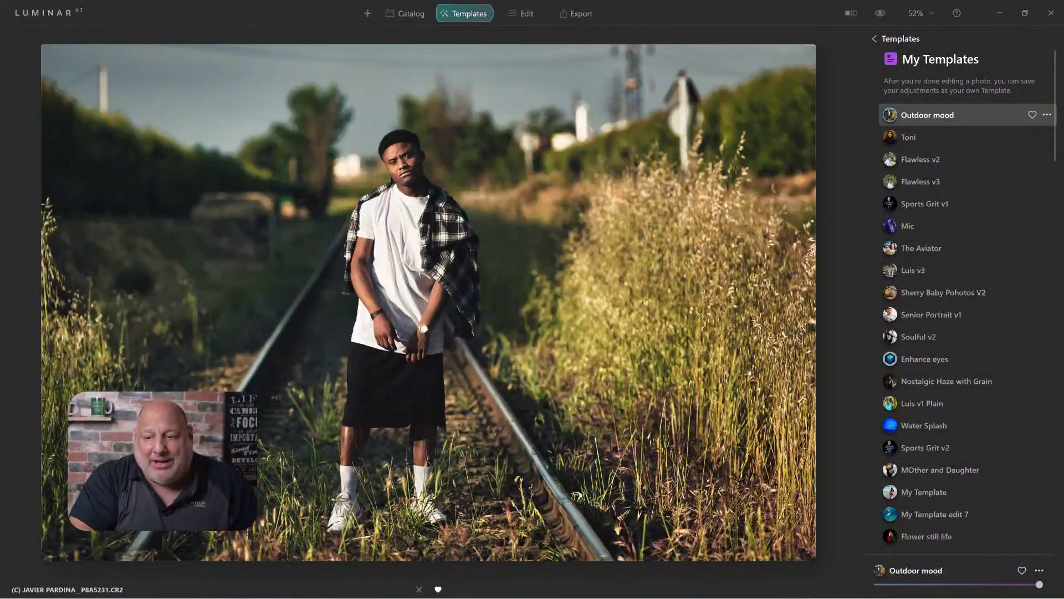
click(1046, 114)
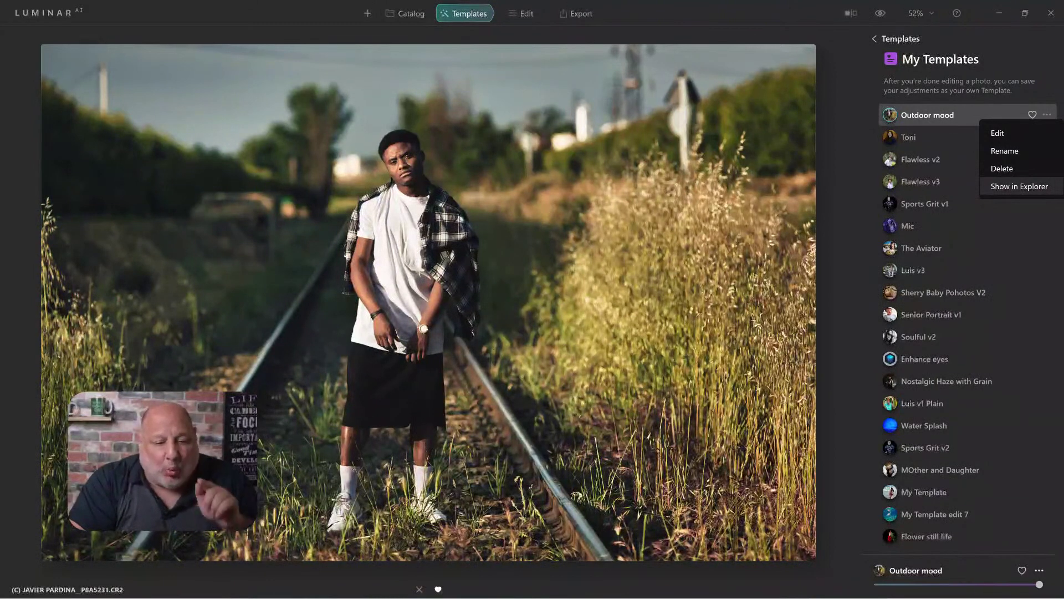
Reveal the Outdoor mood template in File Explorer and move into Luminar AI's Data folder
click(1019, 186)
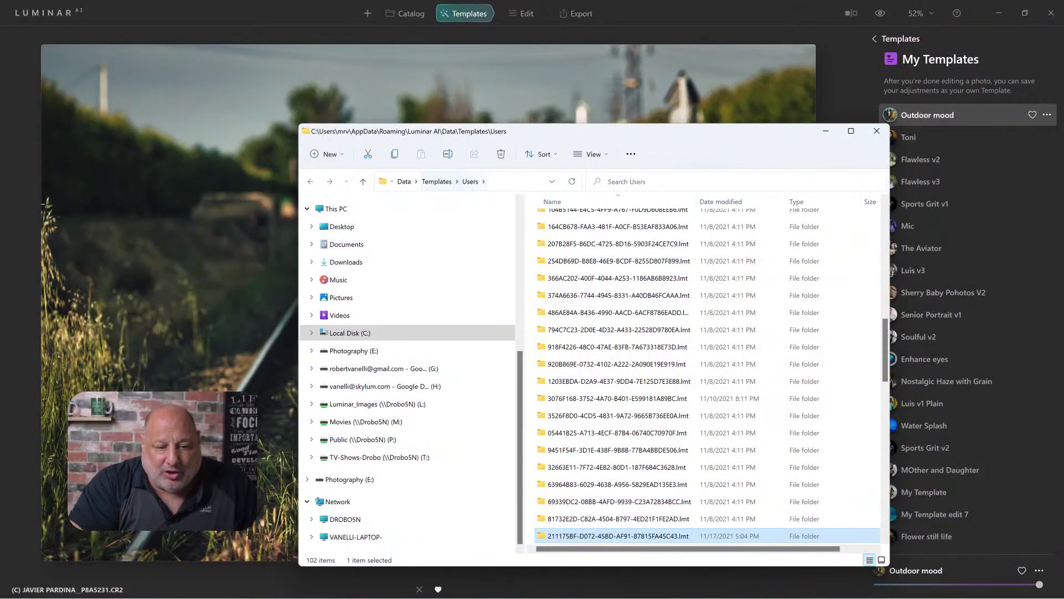
click(404, 182)
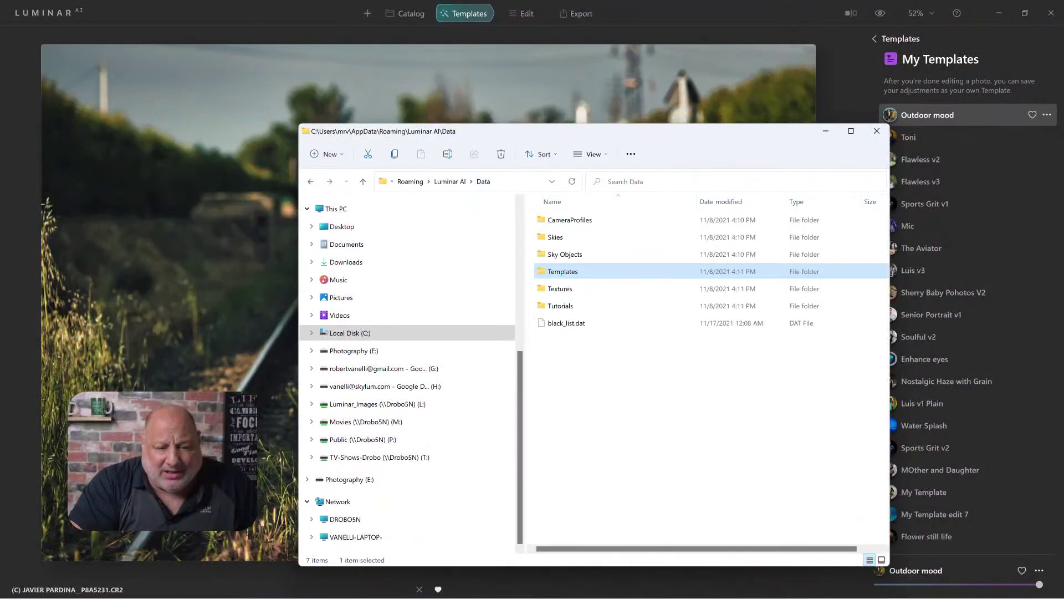
click(450, 181)
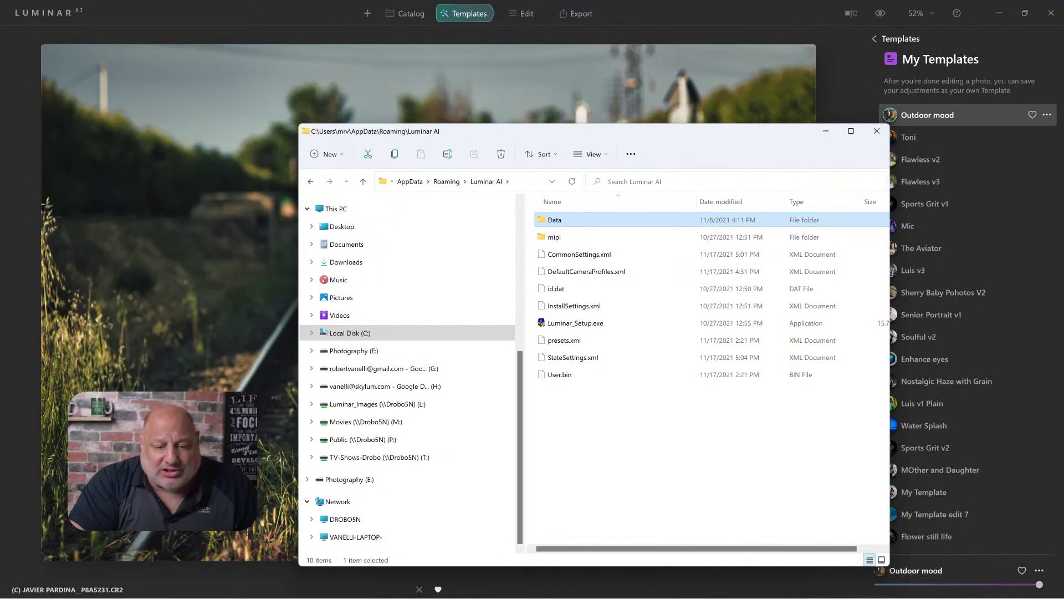
key(F2)
key(Return)
key(Return)
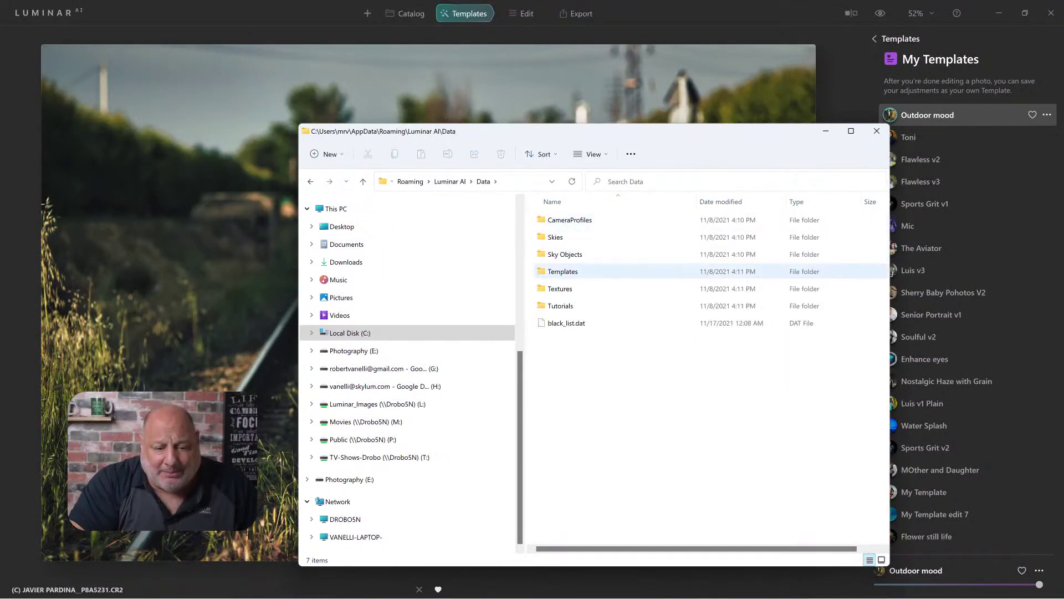
key(Return)
Open Templates\Users, sort by Date modified newest first, and select the 11/17/2021 folder
key(Up)
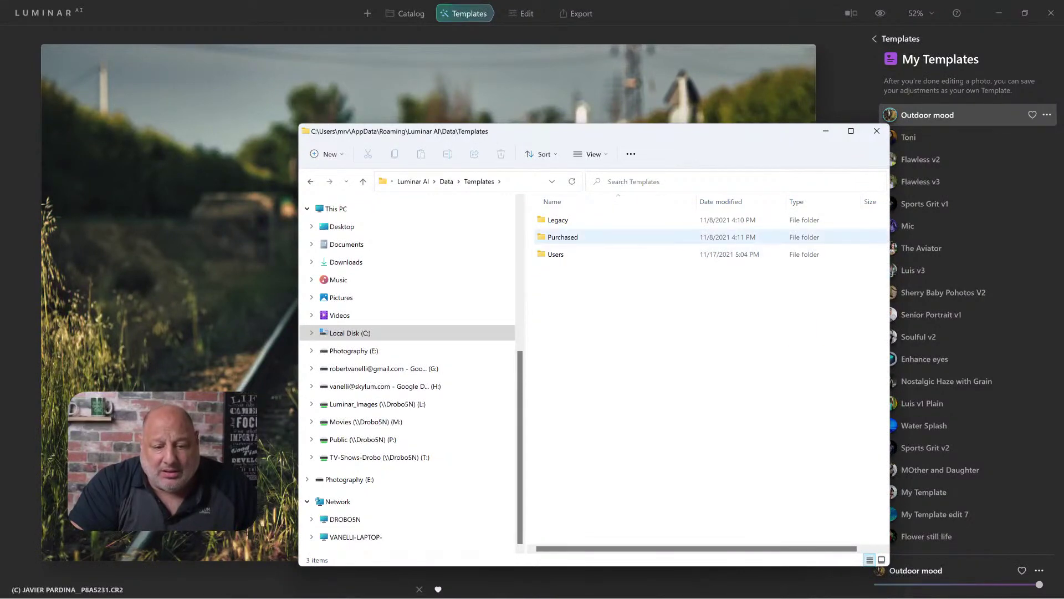
key(Down)
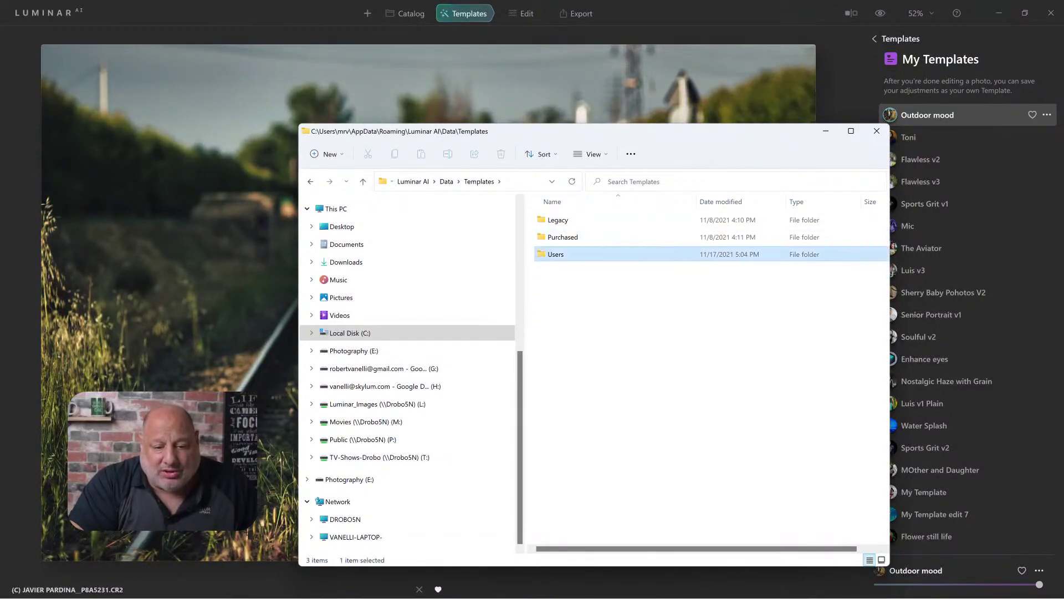
key(Return)
key(Up)
key(Up)
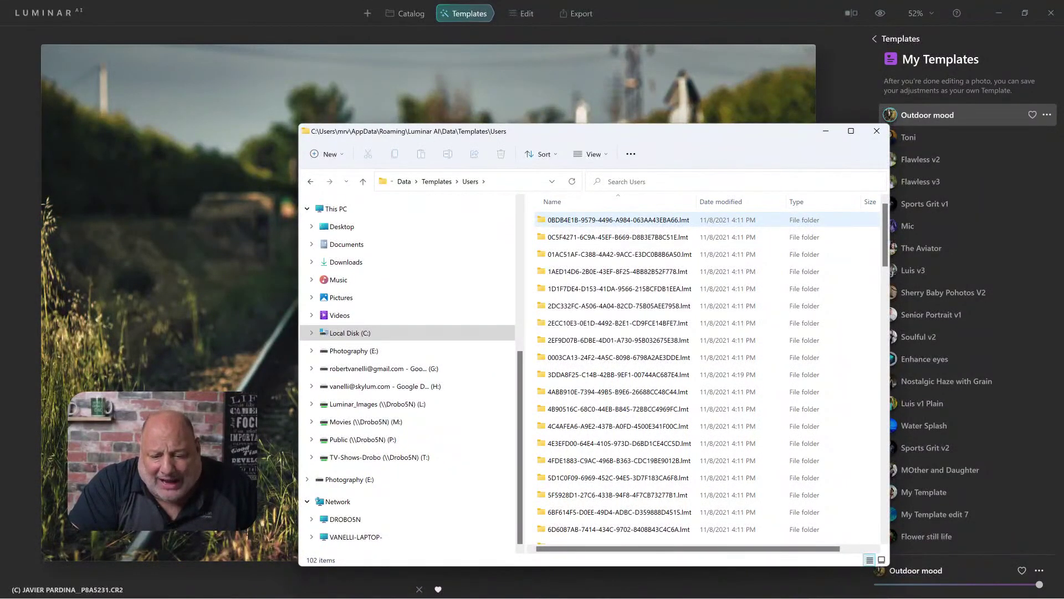
click(740, 201)
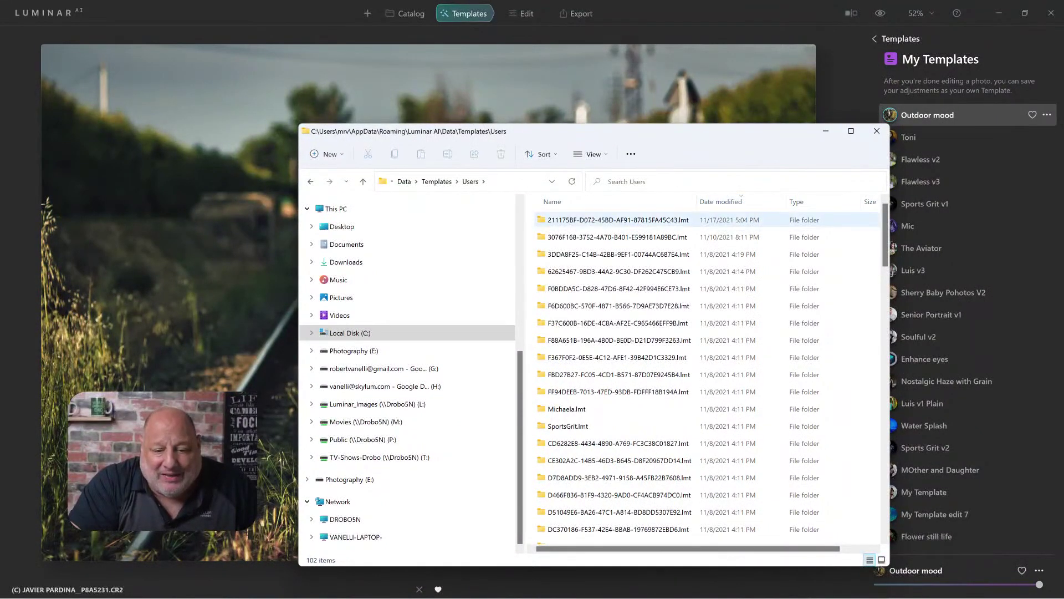
click(609, 219)
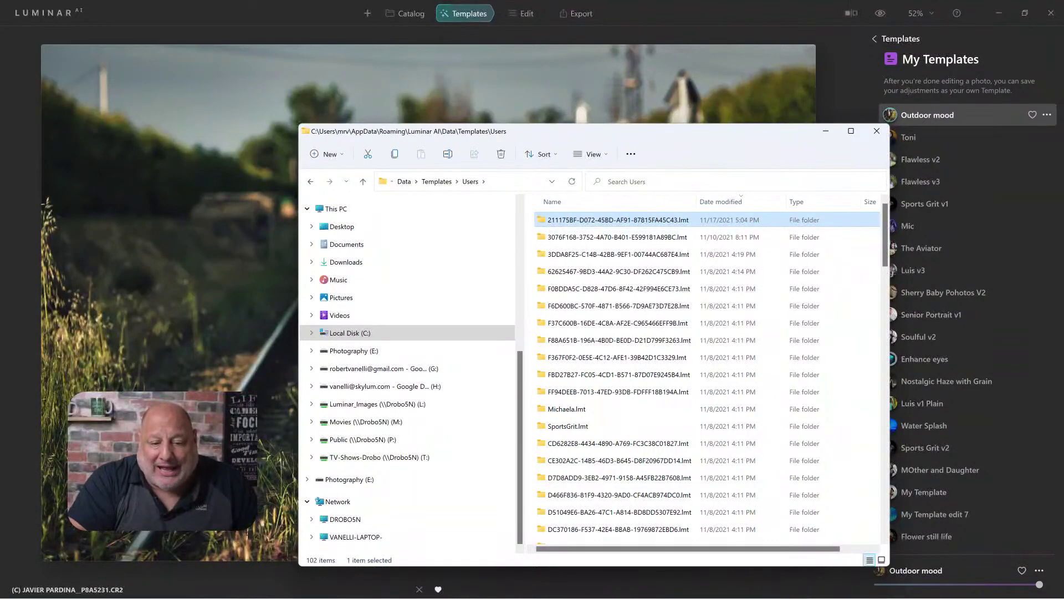
Open the newest .lmt folder and its resources folder to find the .cube LUT, then return up
key(Return)
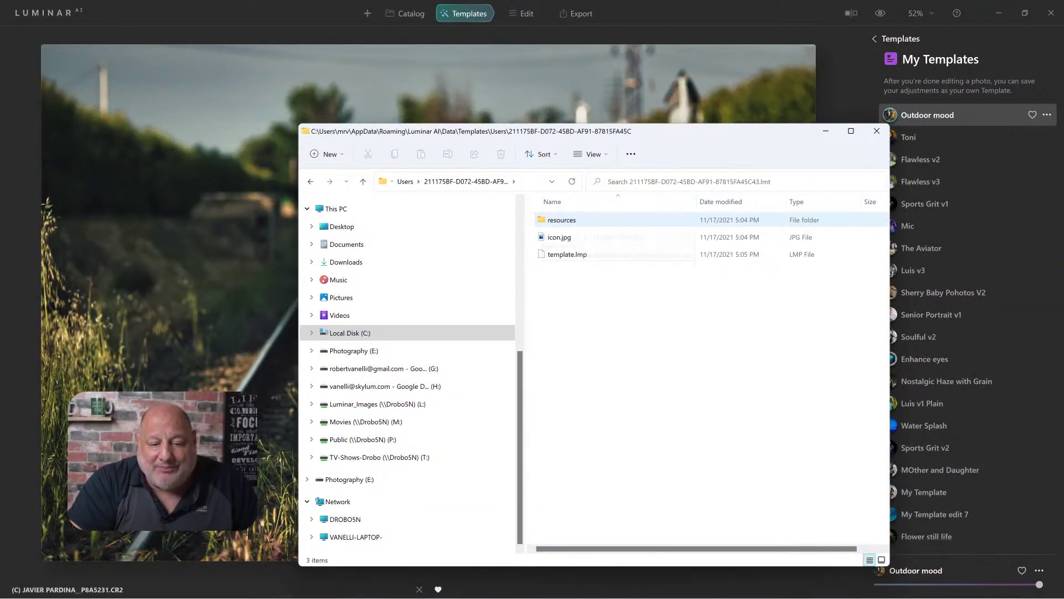
click(560, 236)
click(561, 220)
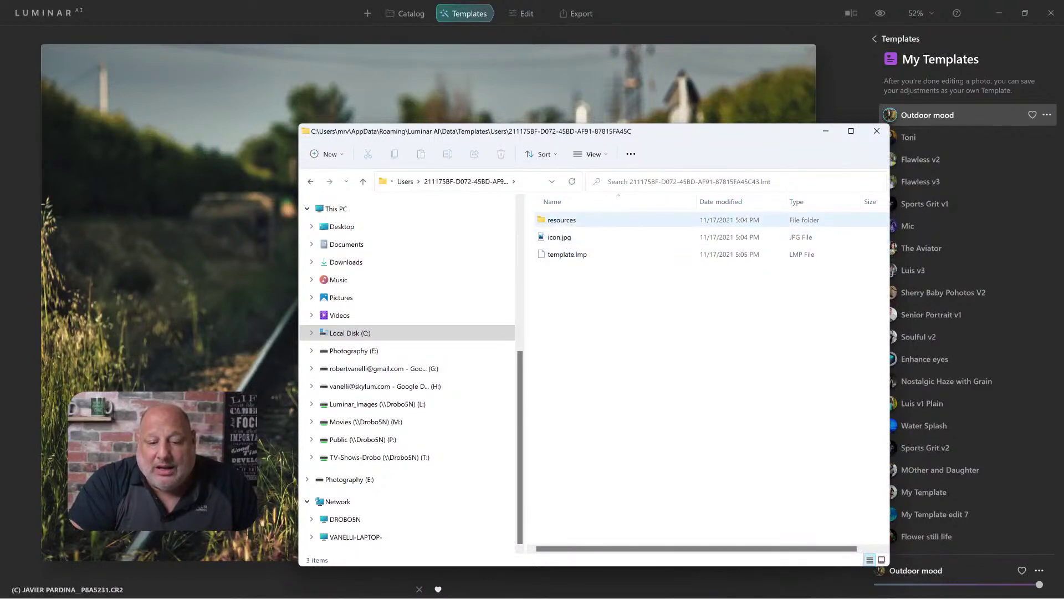
key(Return)
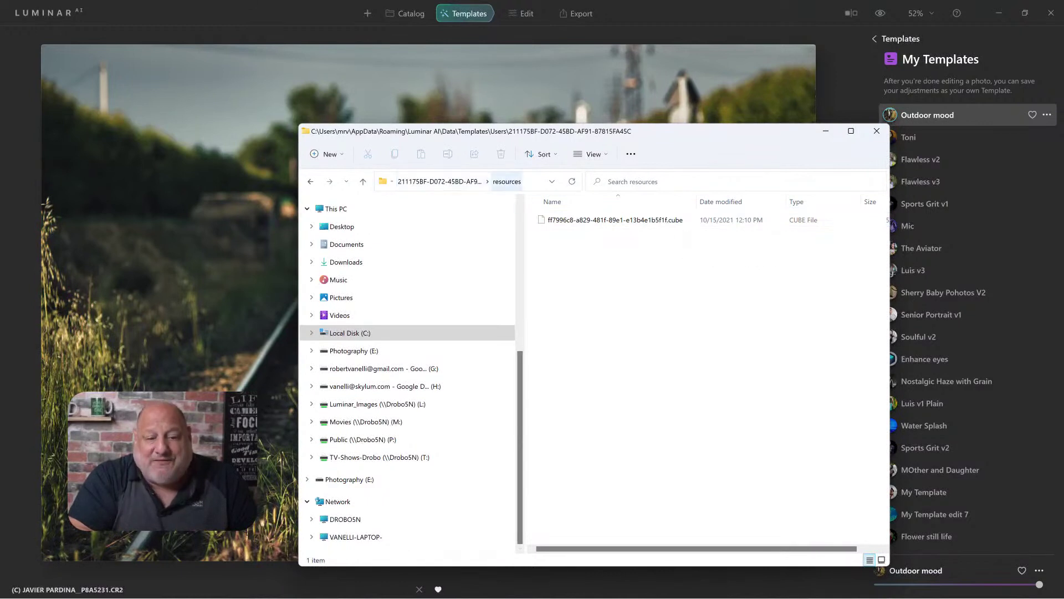
click(439, 181)
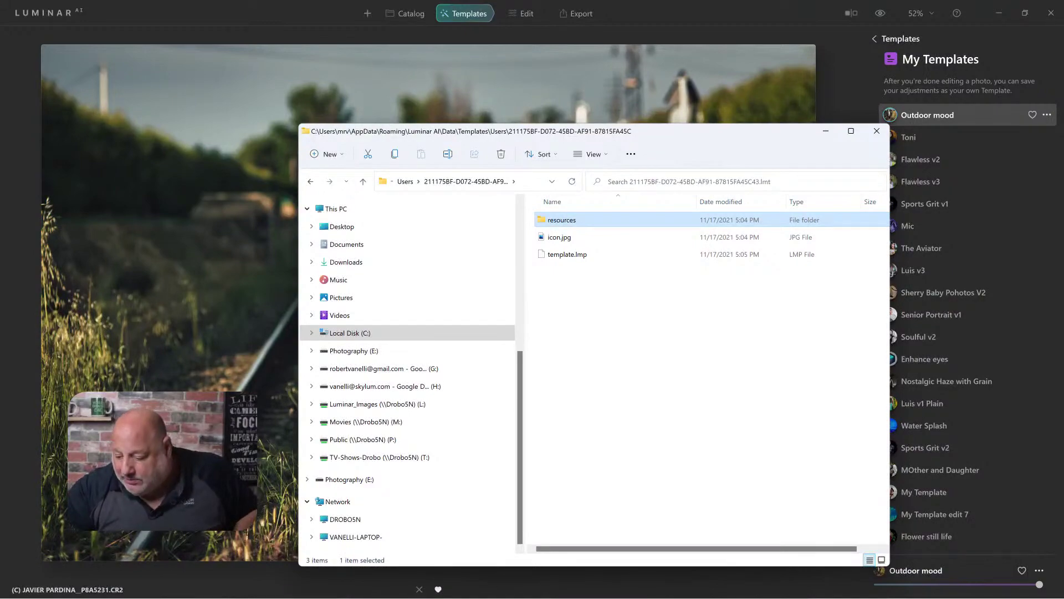
Close File Explorer with Alt+F4 to return to the Outdoor mood template in Luminar AI
key(alt+F4)
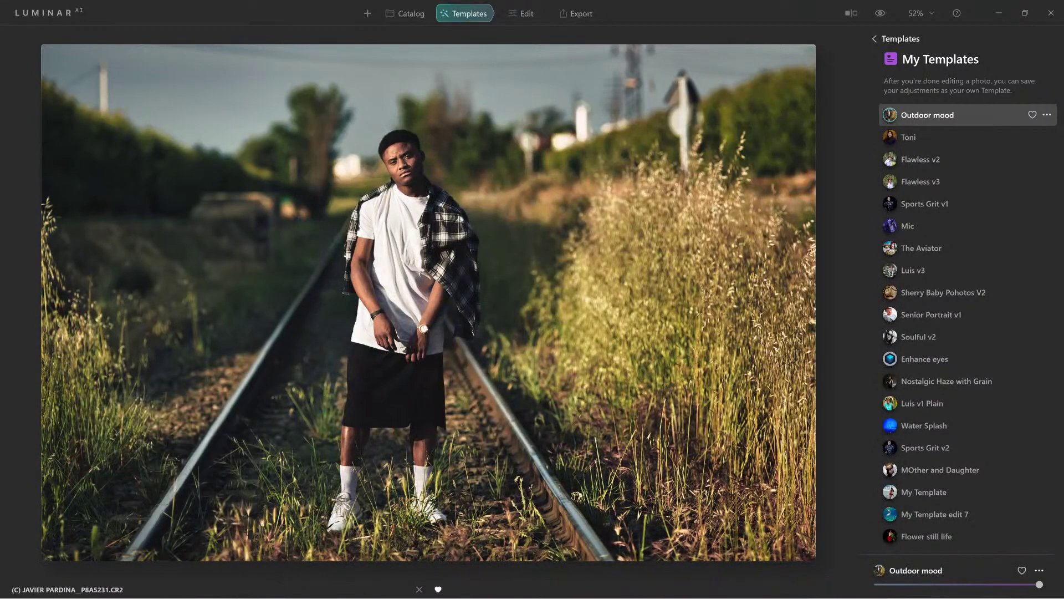